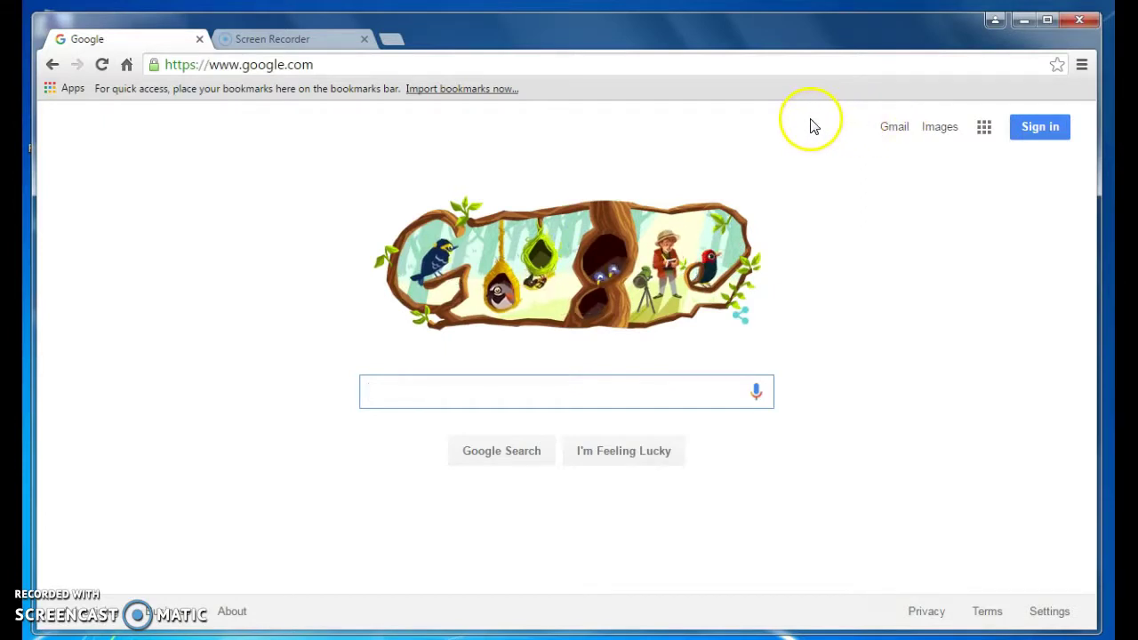
- Open Chrome's settings from the main menu, then close the settings tab
{"action": "left_click", "coordinate": [1082, 64]}
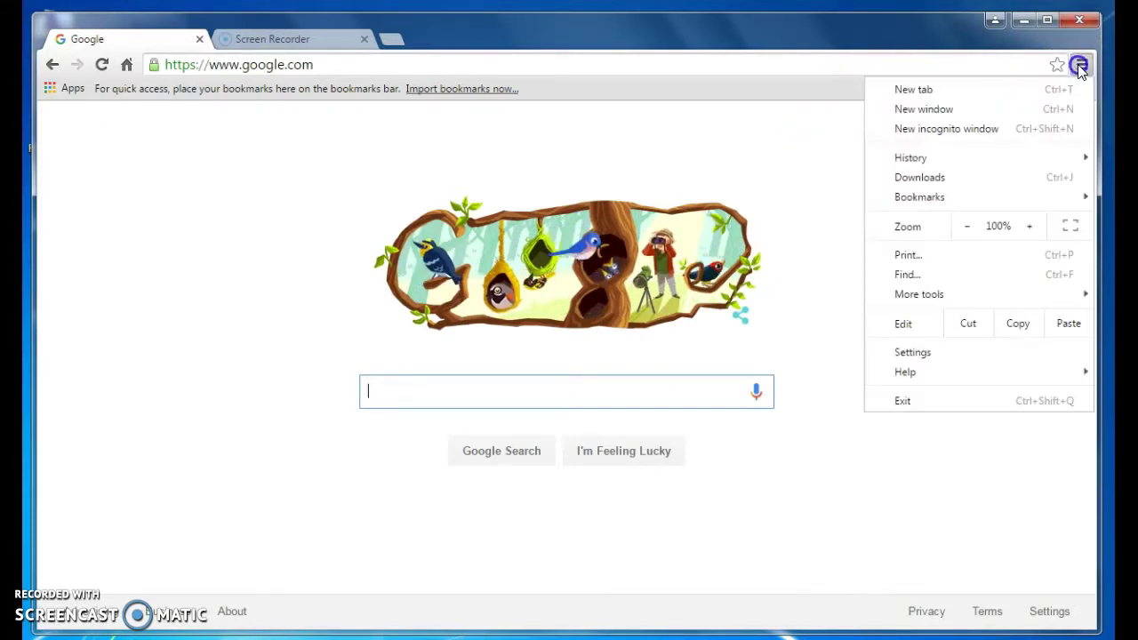
{"action": "left_click", "coordinate": [944, 355]}
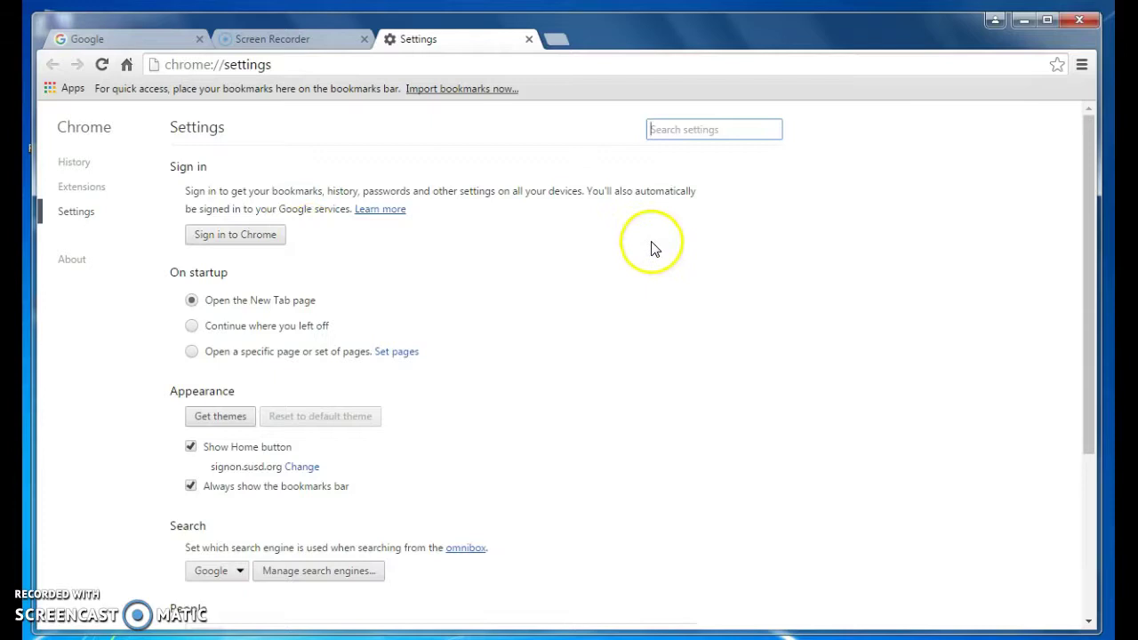
{"action": "left_click", "coordinate": [529, 41]}
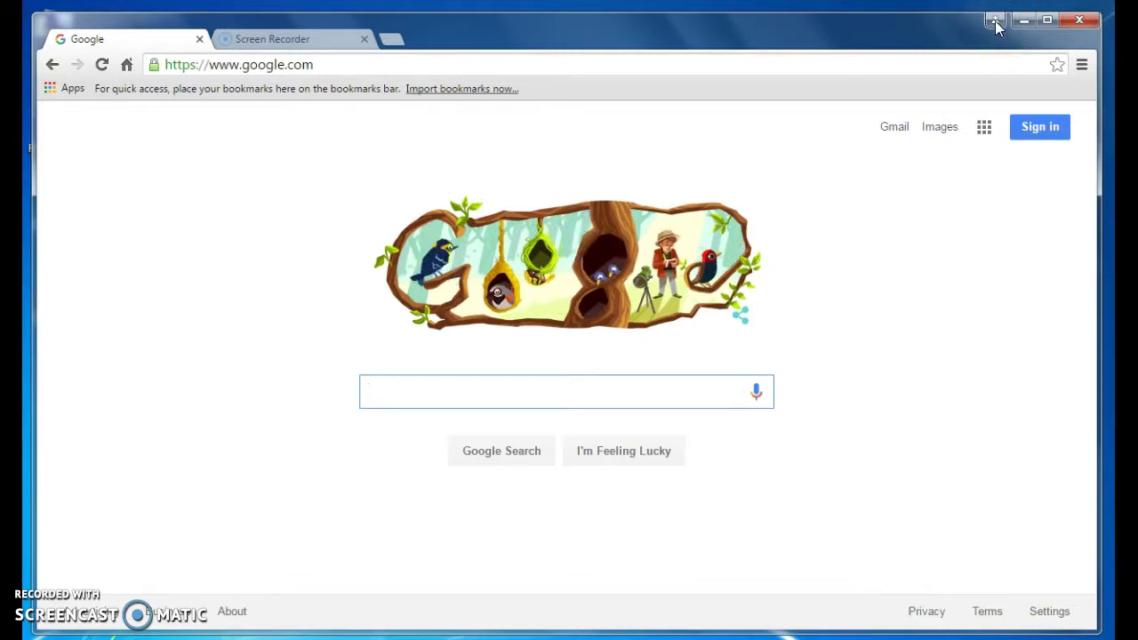
- Sign Chrome in with the school account's e-mail and password, dismissing the confirmation
{"action": "left_click", "coordinate": [994, 20]}
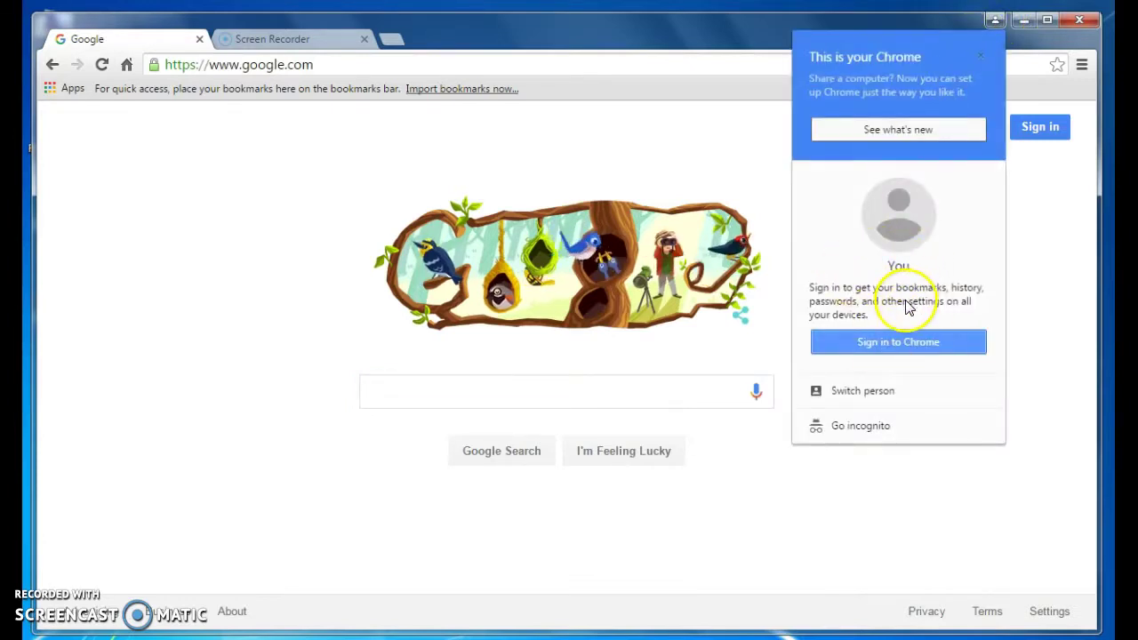
{"action": "left_click", "coordinate": [895, 346]}
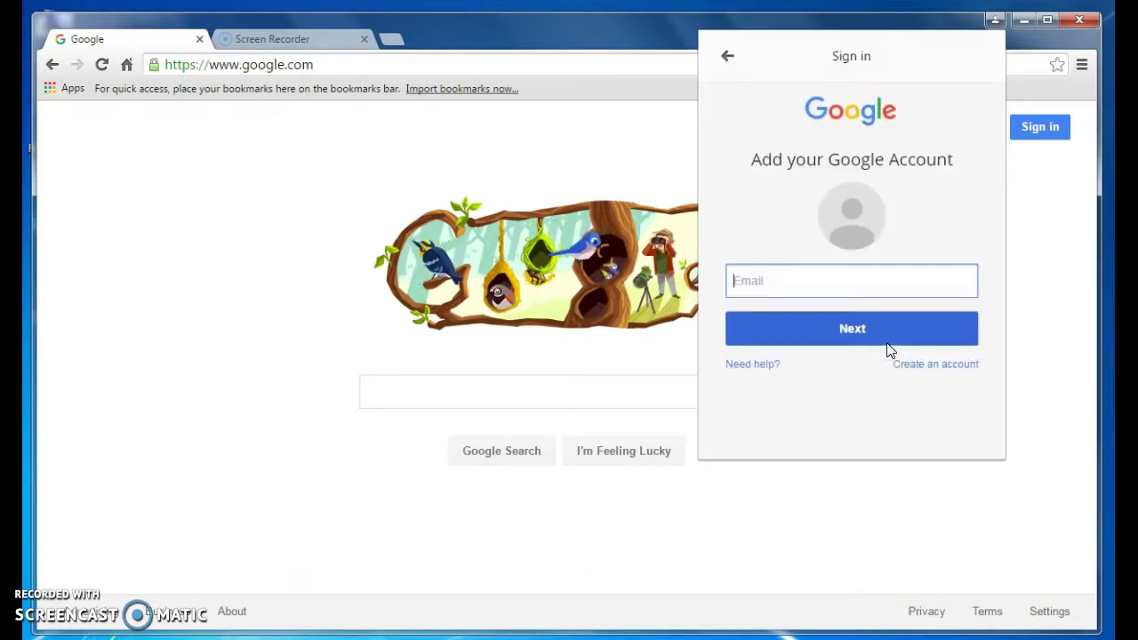
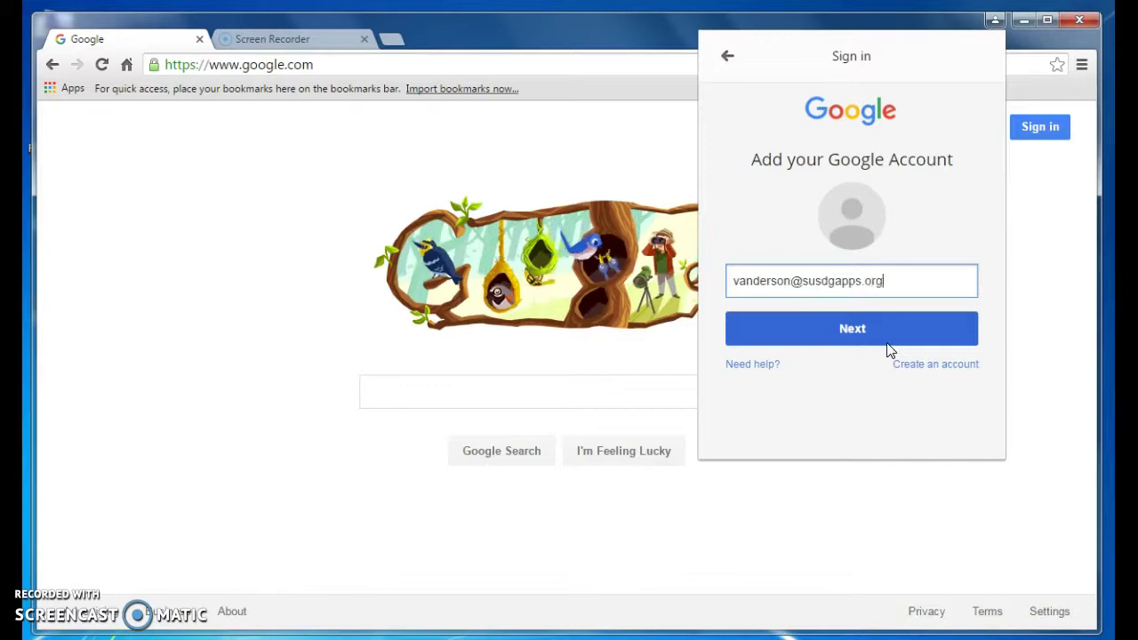
{"action": "left_click", "coordinate": [887, 343]}
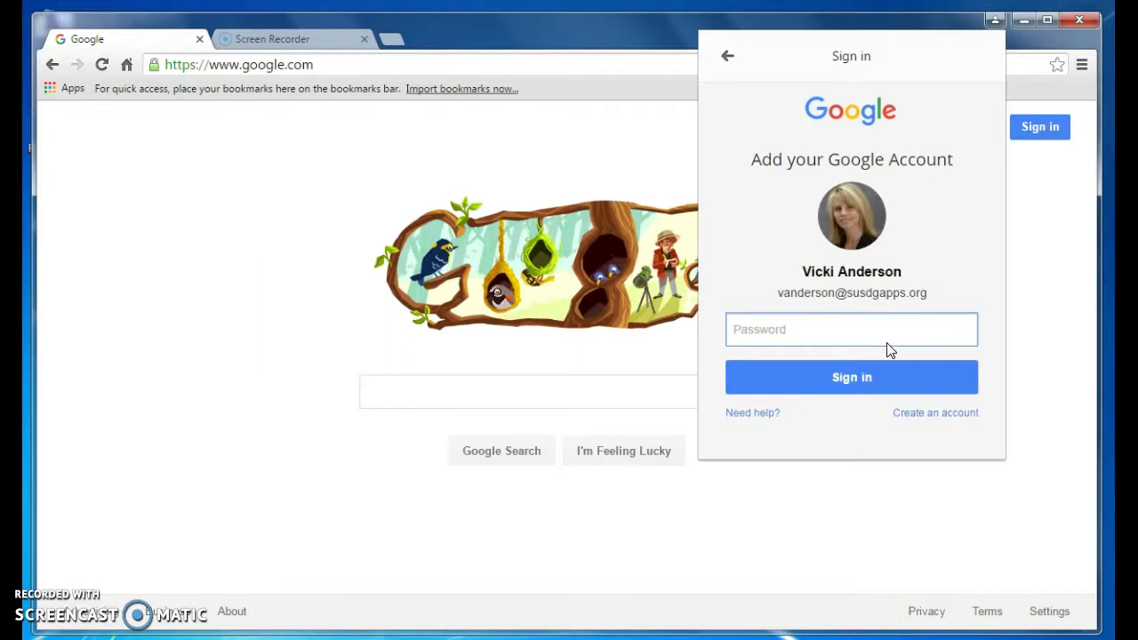
{"action": "type", "text": "•••••"}
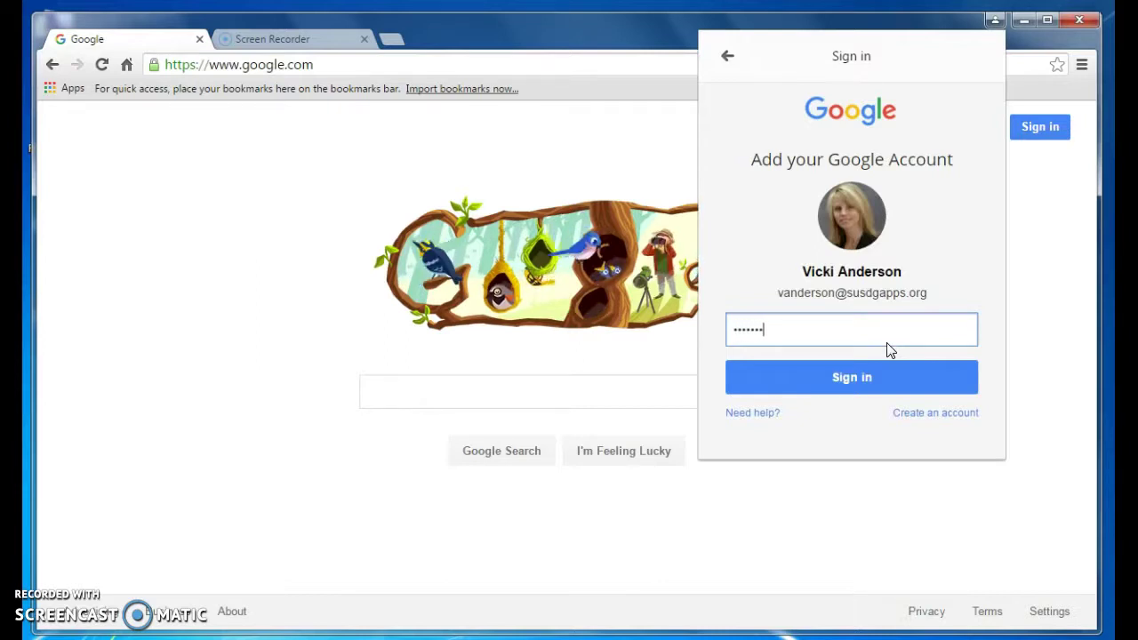
{"action": "type", "text": "•••"}
{"action": "key", "text": "Return"}
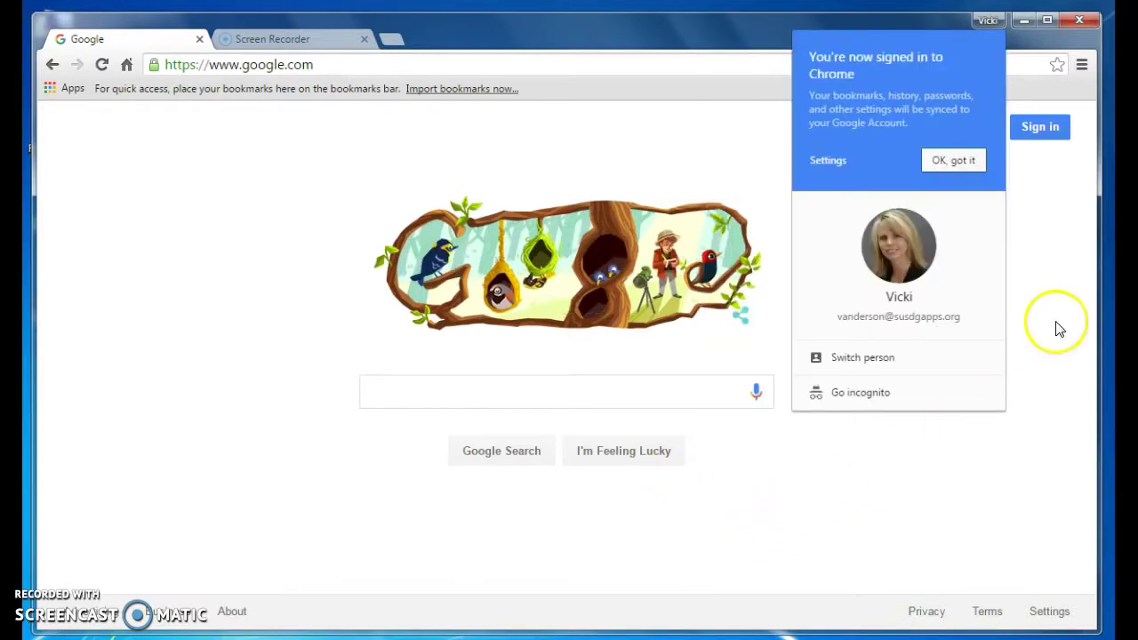
{"action": "left_click", "coordinate": [1042, 286]}
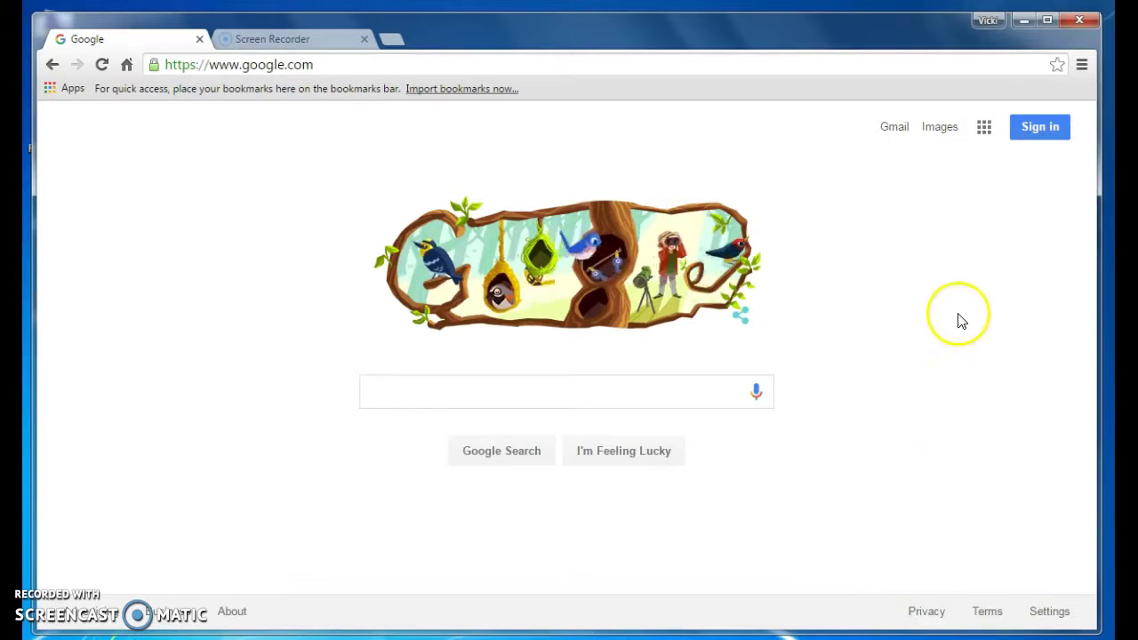
{"action": "left_click", "coordinate": [915, 211]}
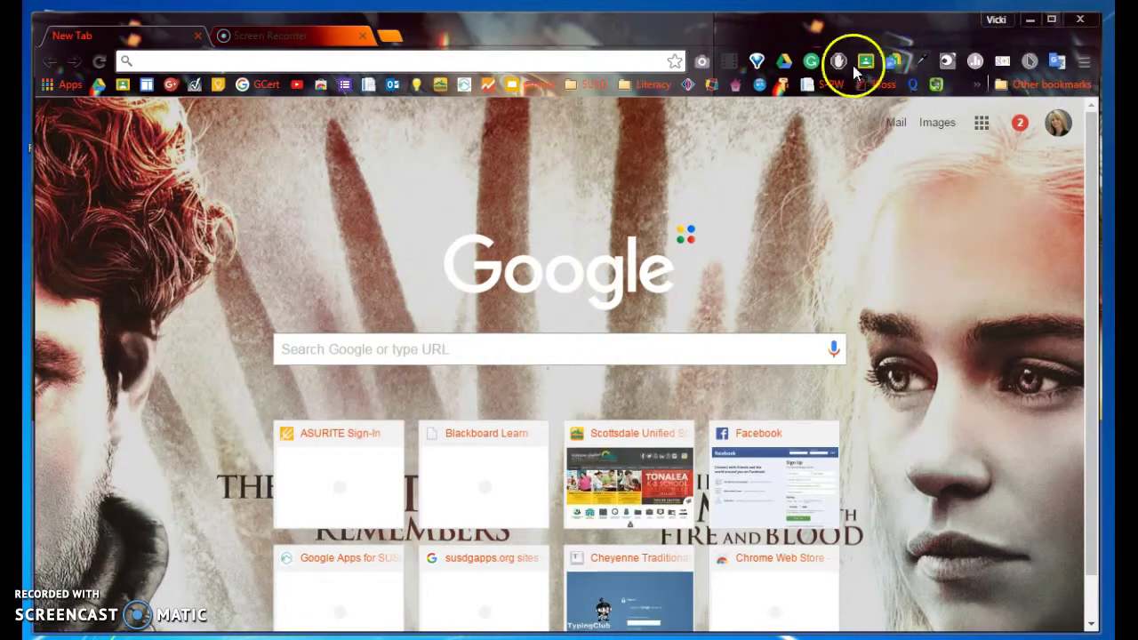
- Inspect an installed extension and the signed-in Google account details, then open the Chrome menu
{"action": "left_click", "coordinate": [634, 63]}
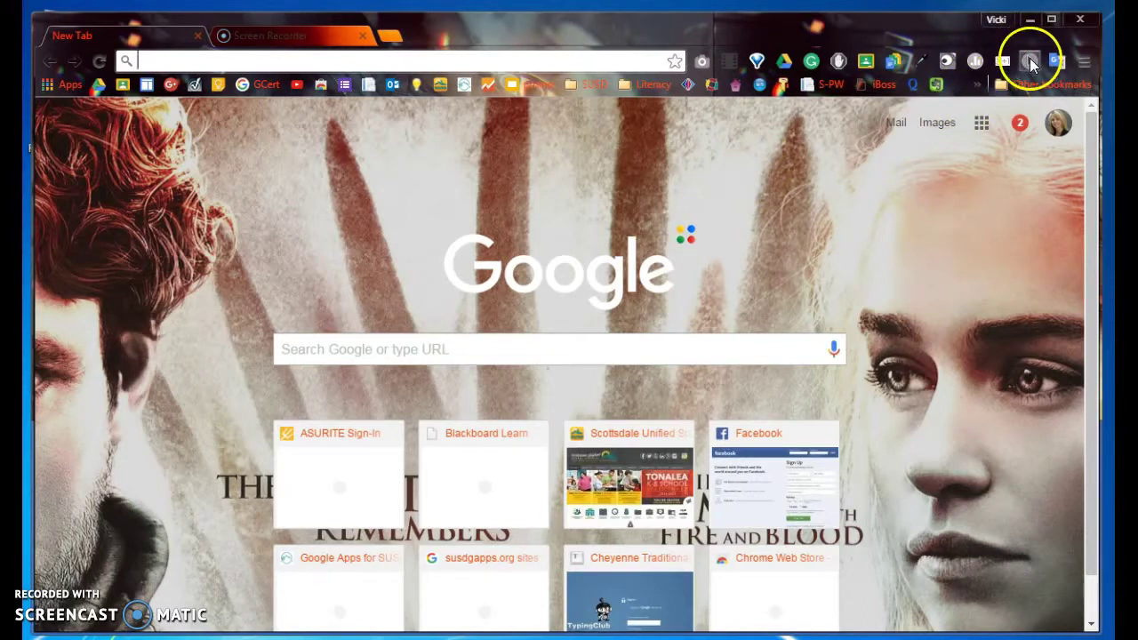
{"action": "left_click", "coordinate": [1029, 62]}
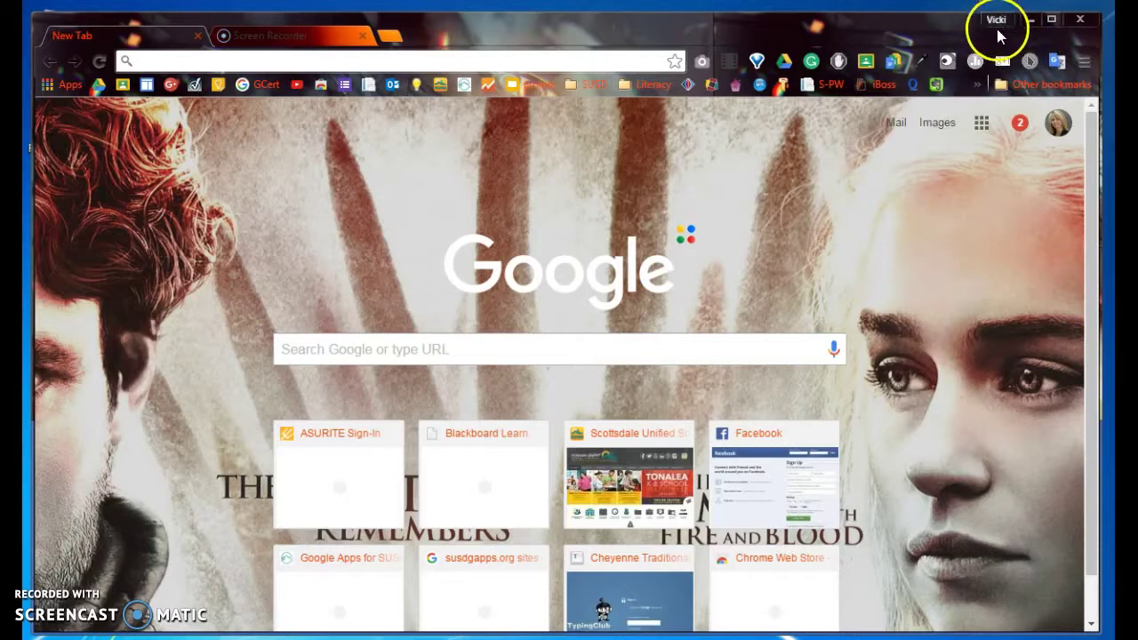
{"action": "left_click", "coordinate": [997, 25]}
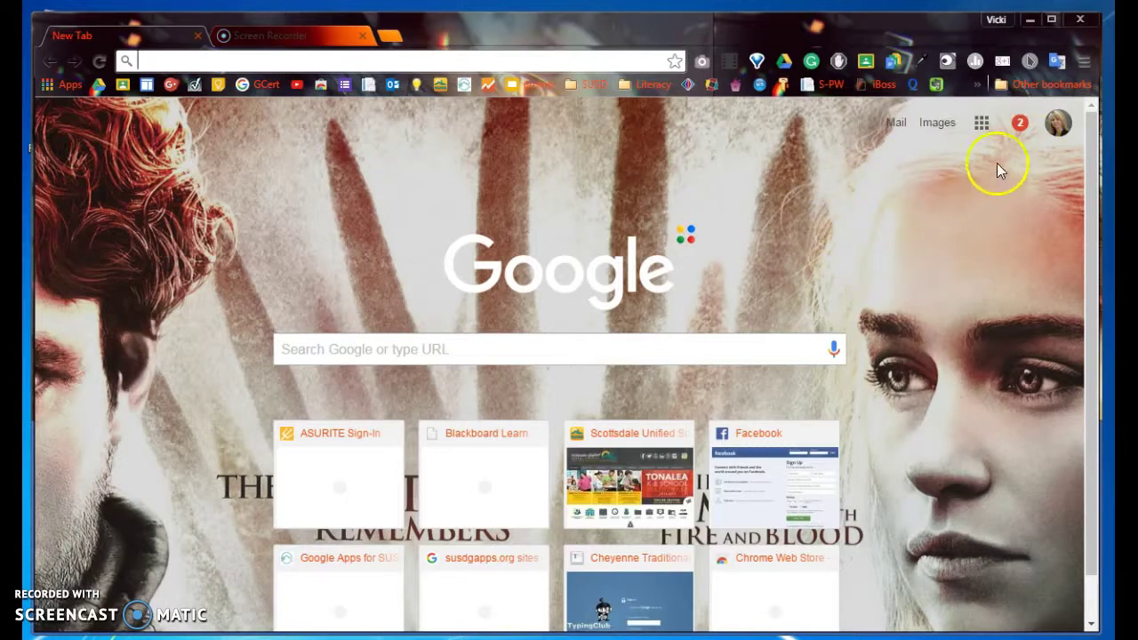
{"action": "left_click", "coordinate": [1058, 125]}
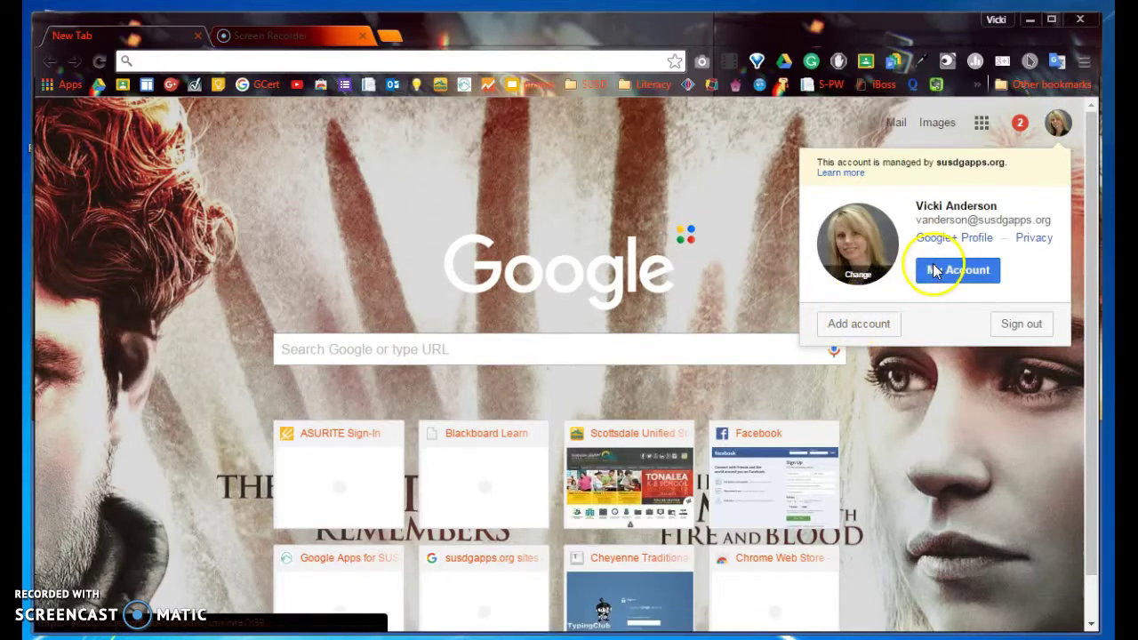
{"action": "left_click", "coordinate": [769, 255]}
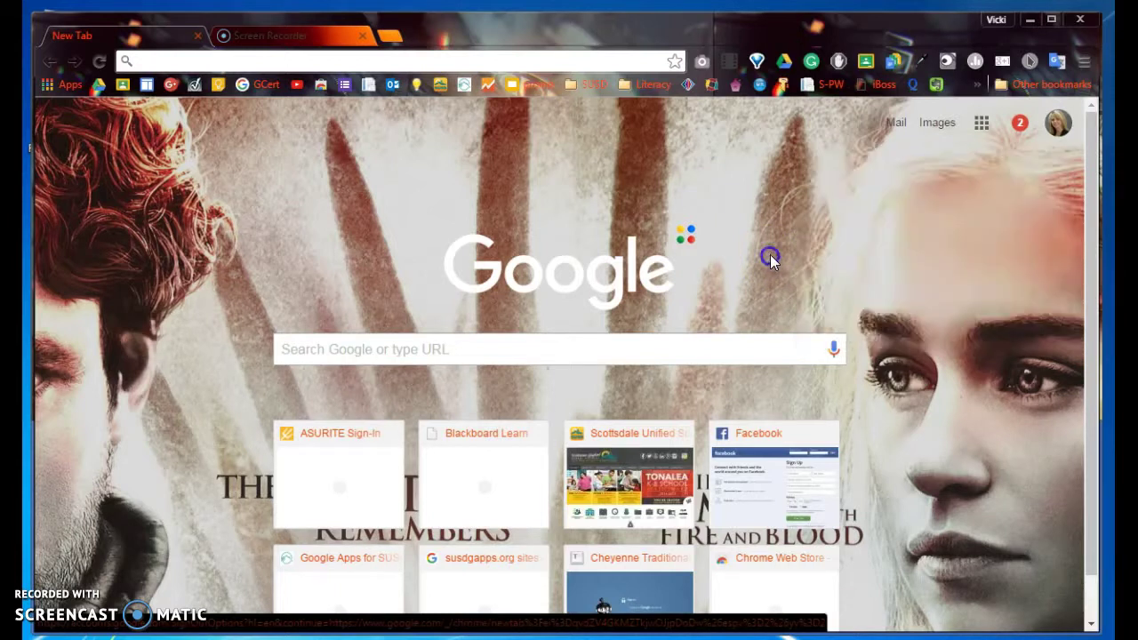
{"action": "left_click", "coordinate": [1085, 63]}
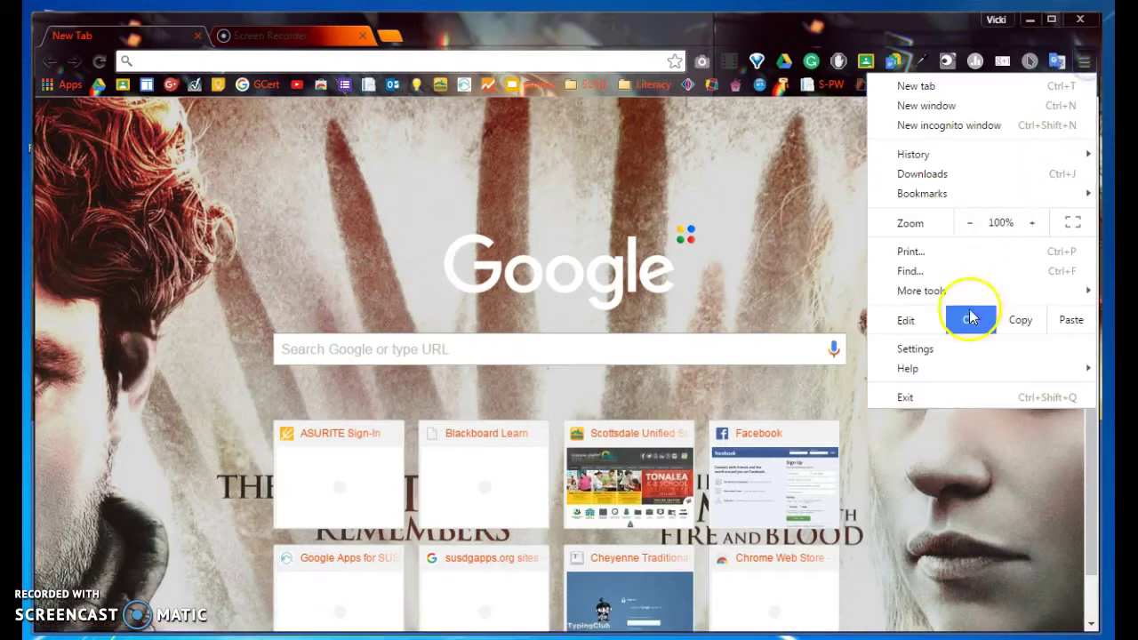
- Open Settings and save the current person's picture and name via People > Edit
{"action": "left_click", "coordinate": [955, 347]}
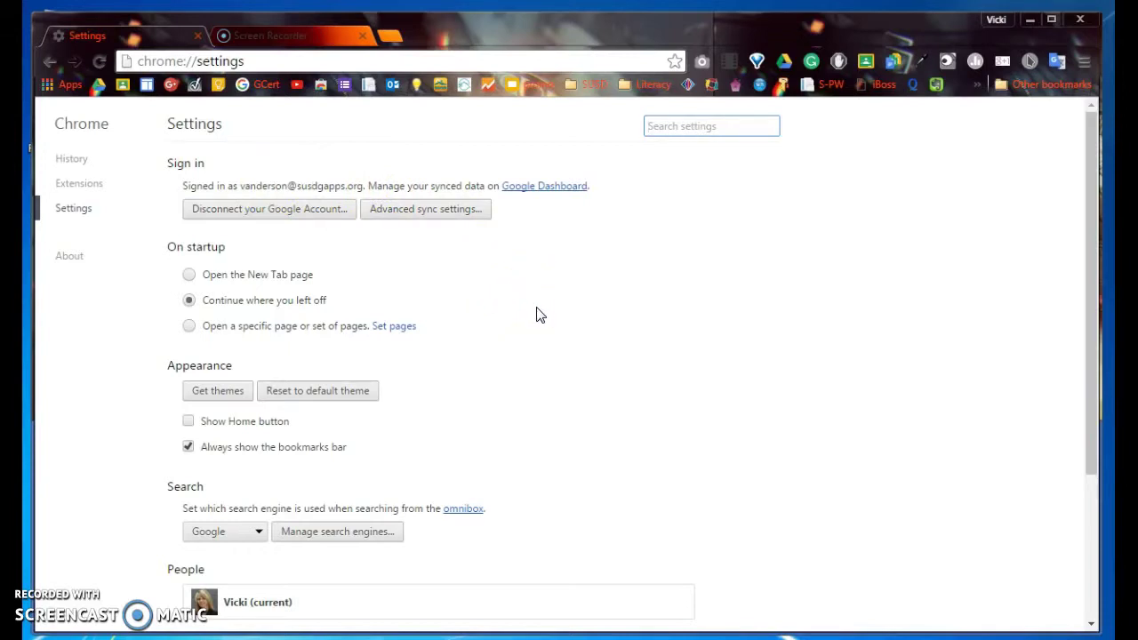
{"action": "scroll", "coordinate": [539, 313], "scroll_direction": "down", "scroll_amount": 3}
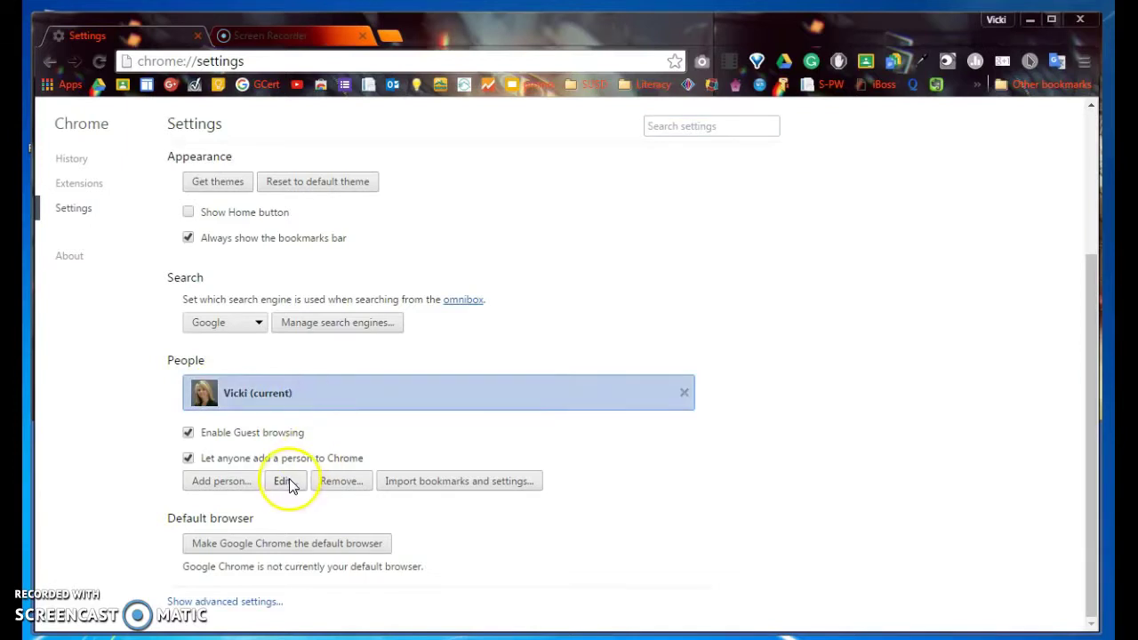
{"action": "left_click", "coordinate": [286, 481]}
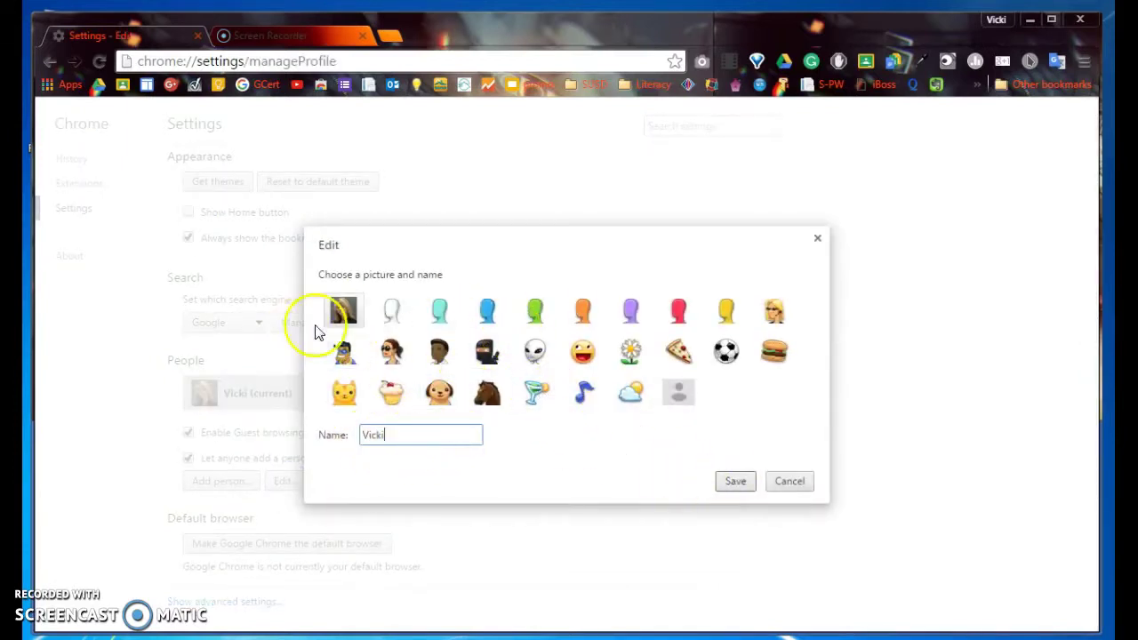
{"action": "left_click", "coordinate": [743, 482]}
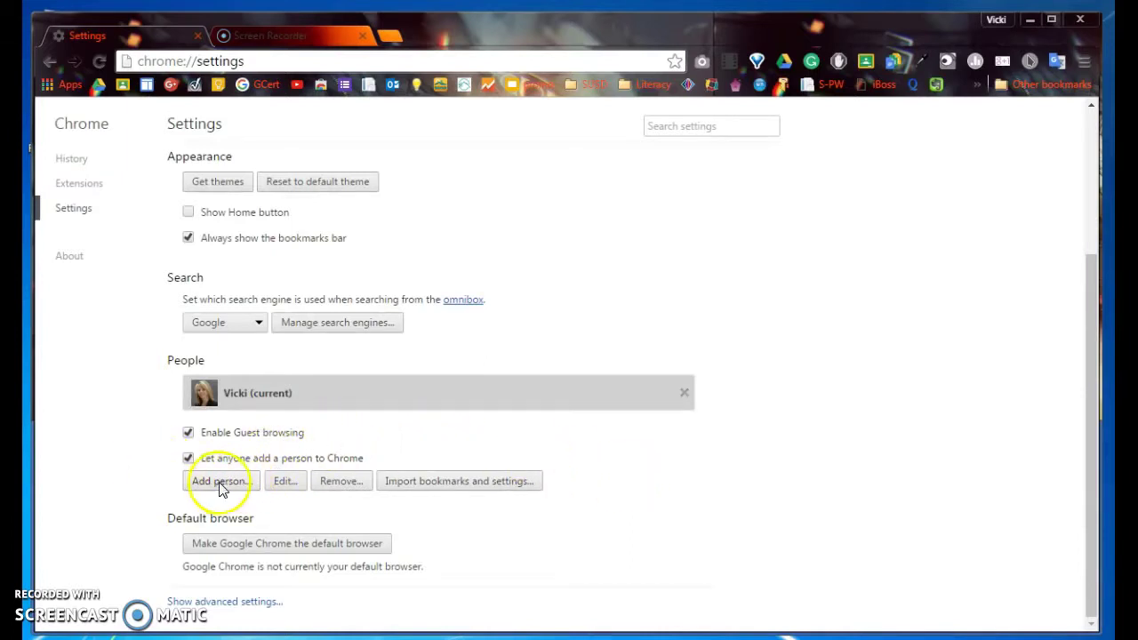
- Add a new person named Demo with the alien avatar
{"action": "left_click", "coordinate": [222, 481]}
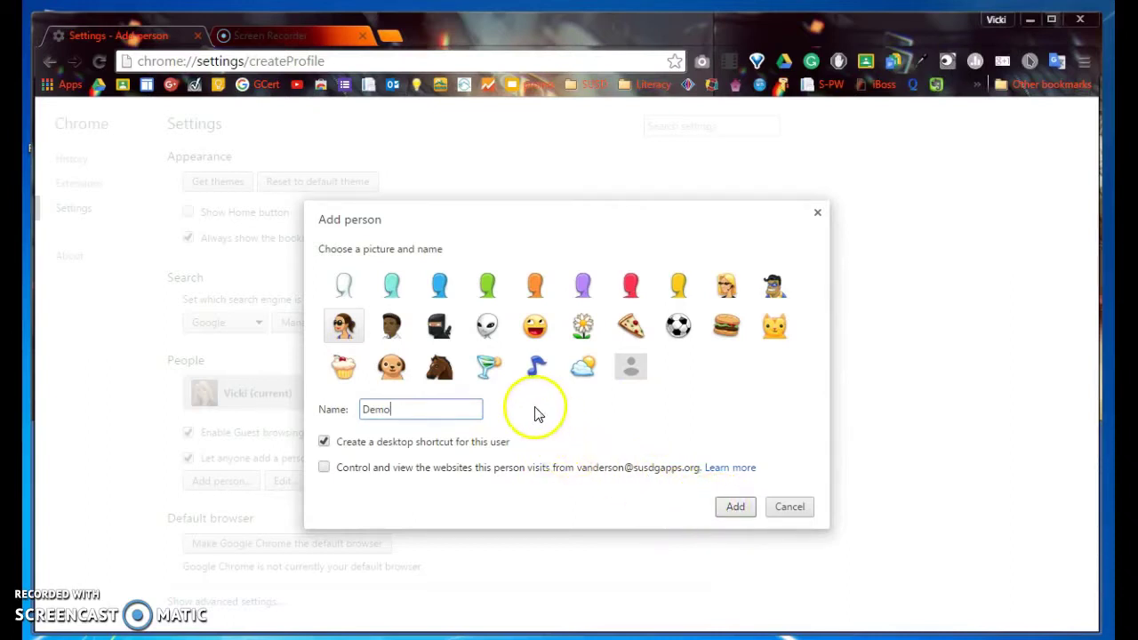
{"action": "left_click", "coordinate": [486, 328]}
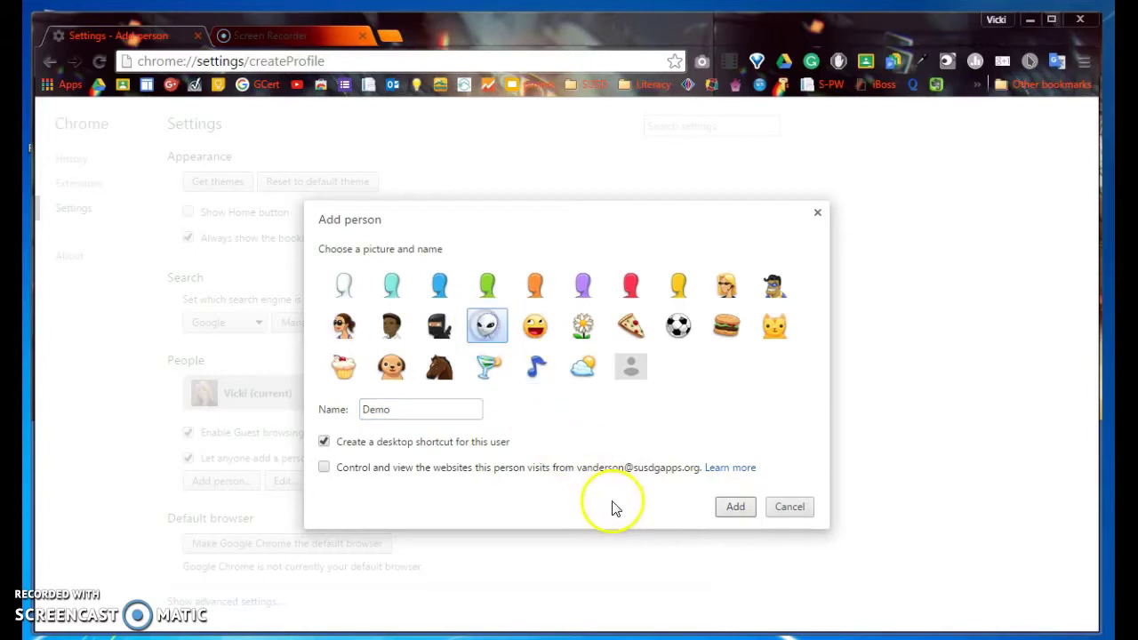
{"action": "left_click", "coordinate": [735, 507]}
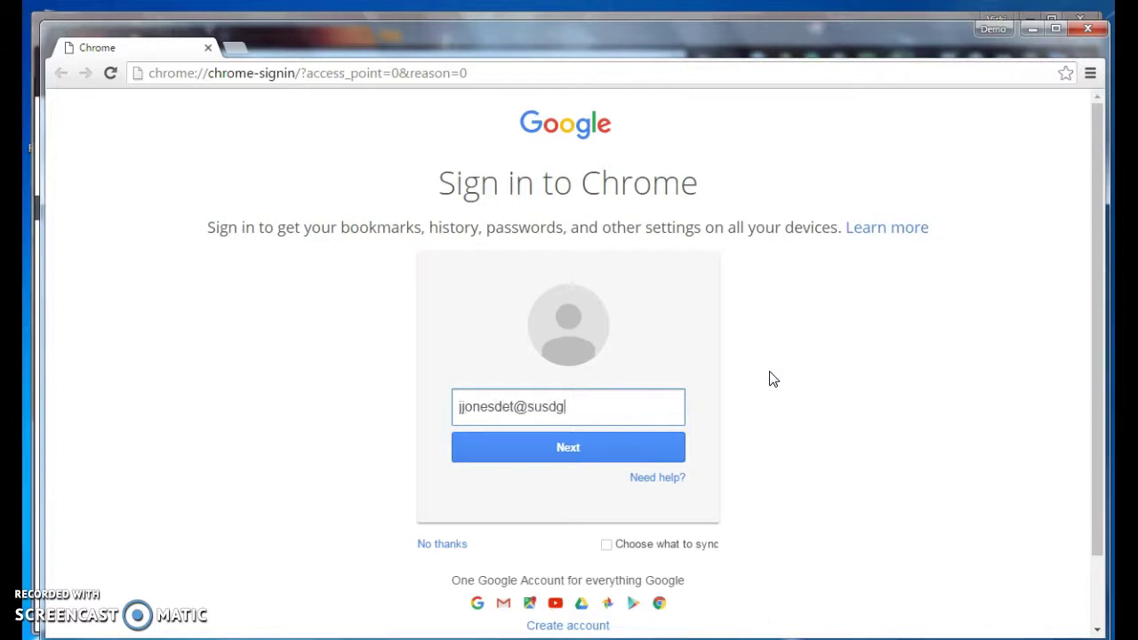
- Submit the Demo account's e-mail and password to finish signing in
{"action": "key", "text": "Return"}
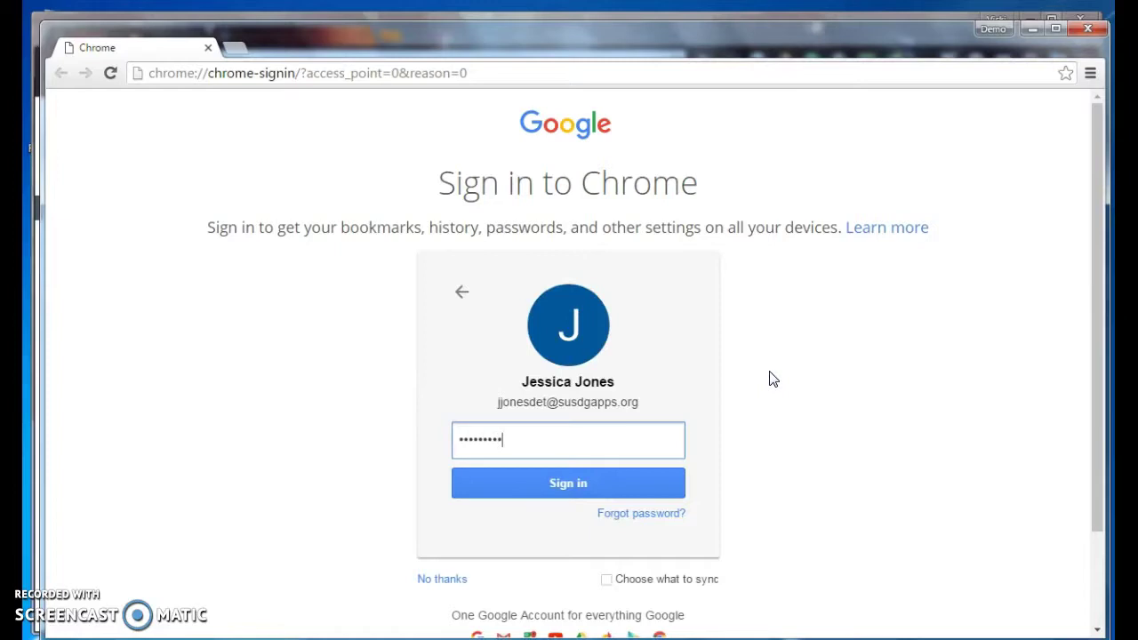
{"action": "key", "text": "Return"}
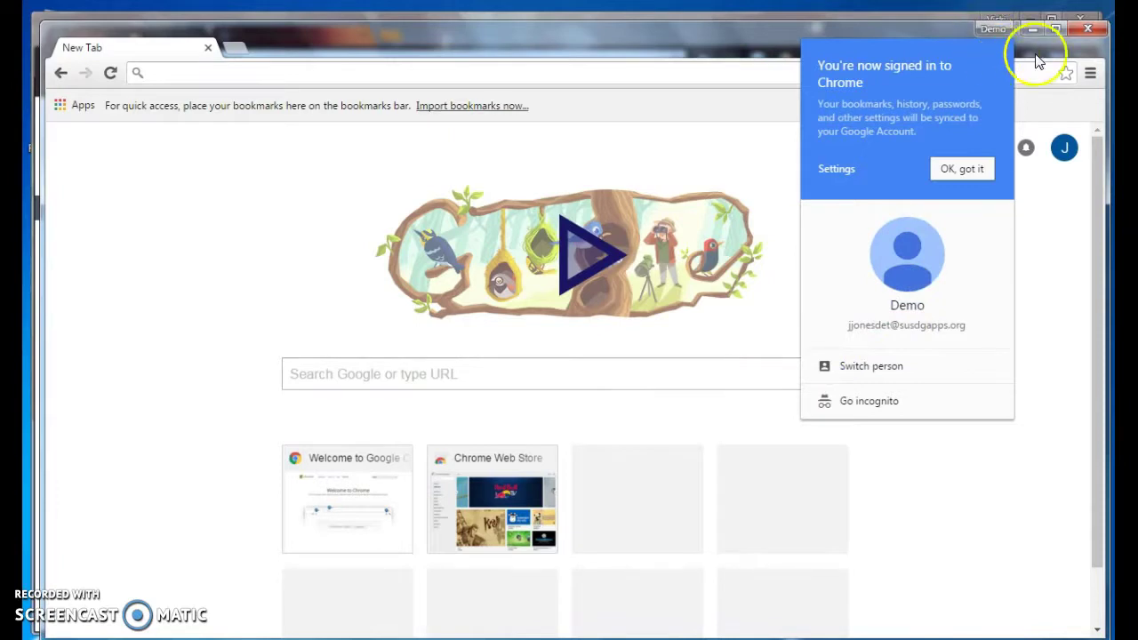
- Set the alien avatar as the Demo profile's picture under Settings > People and save
{"action": "left_click", "coordinate": [1036, 256]}
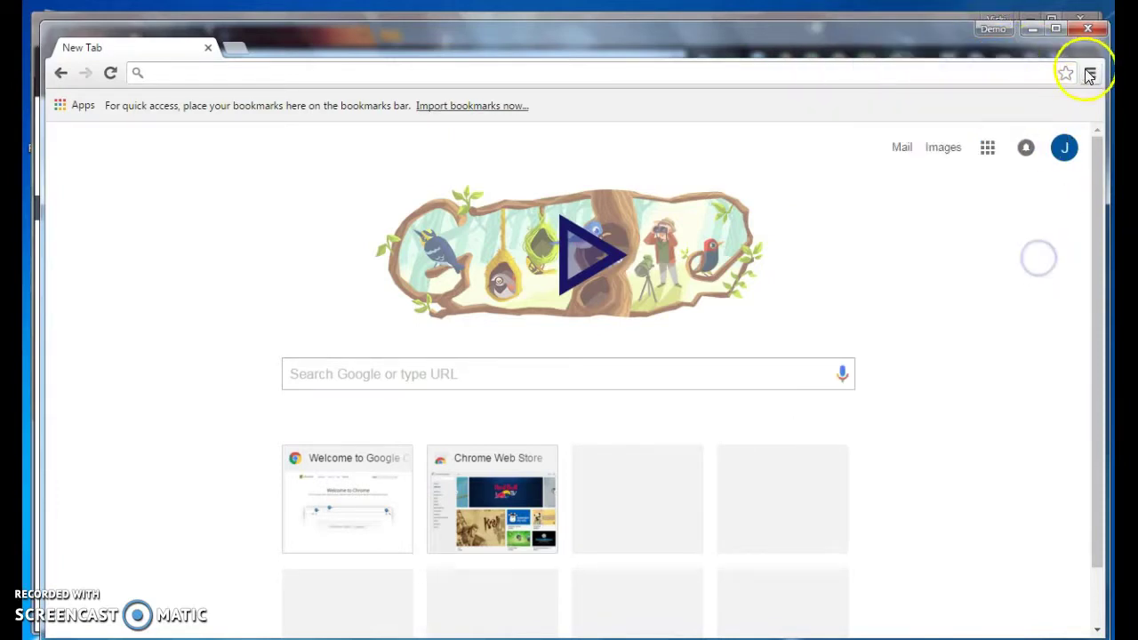
{"action": "left_click", "coordinate": [1089, 73]}
{"action": "left_click", "coordinate": [933, 359]}
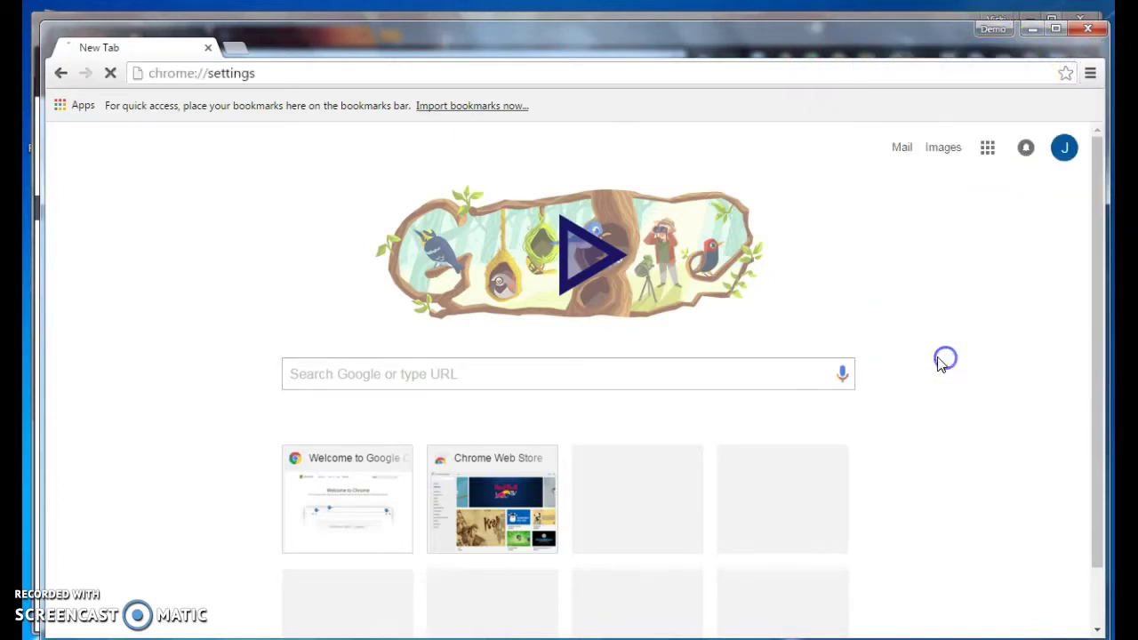
{"action": "scroll", "coordinate": [324, 486], "scroll_direction": "down", "scroll_amount": 3}
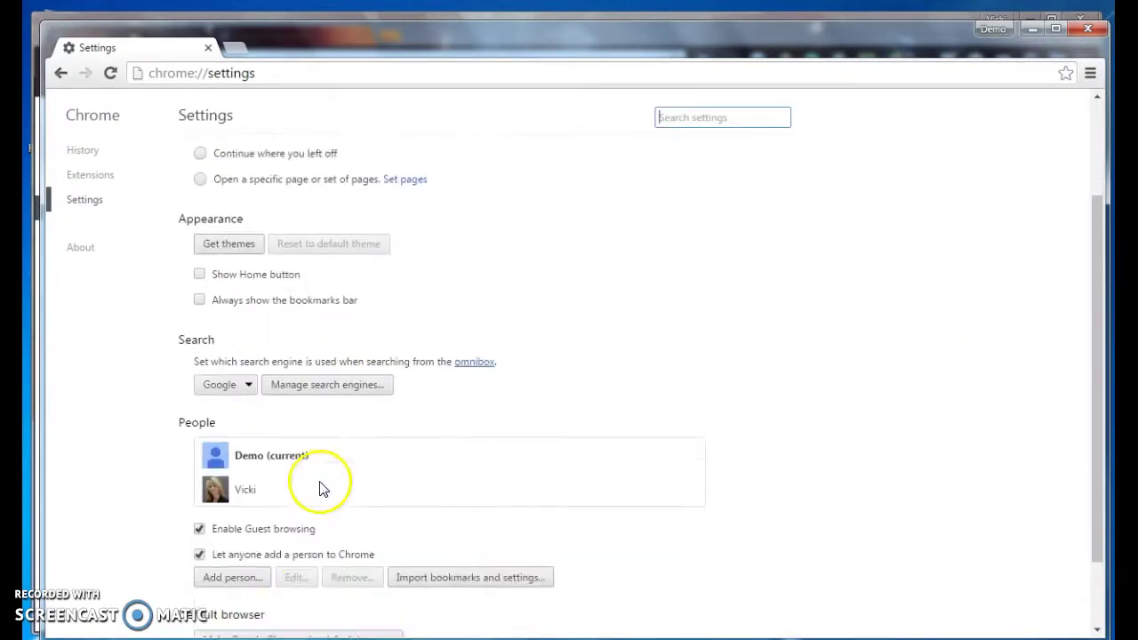
{"action": "left_click", "coordinate": [272, 363]}
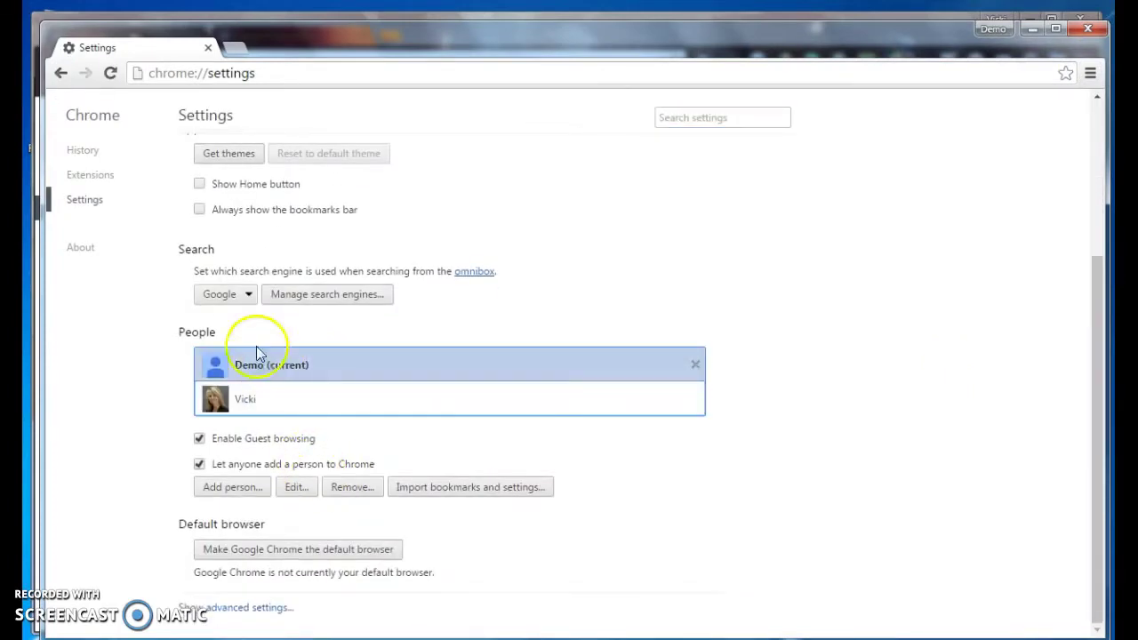
{"action": "left_click", "coordinate": [296, 487]}
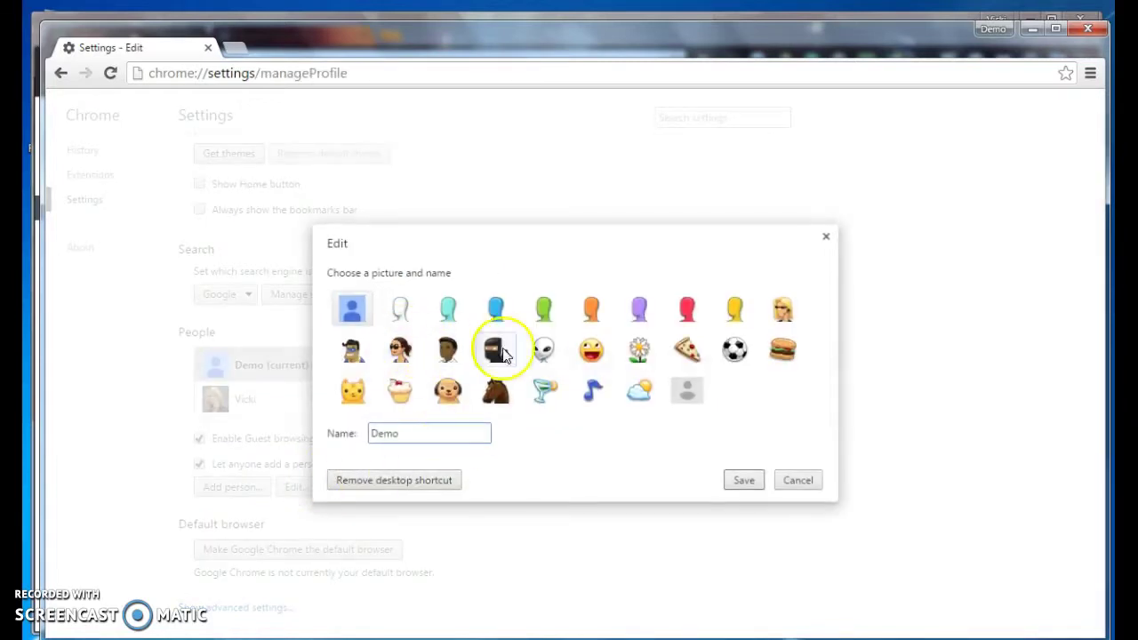
{"action": "left_click", "coordinate": [546, 351]}
{"action": "left_click", "coordinate": [747, 482]}
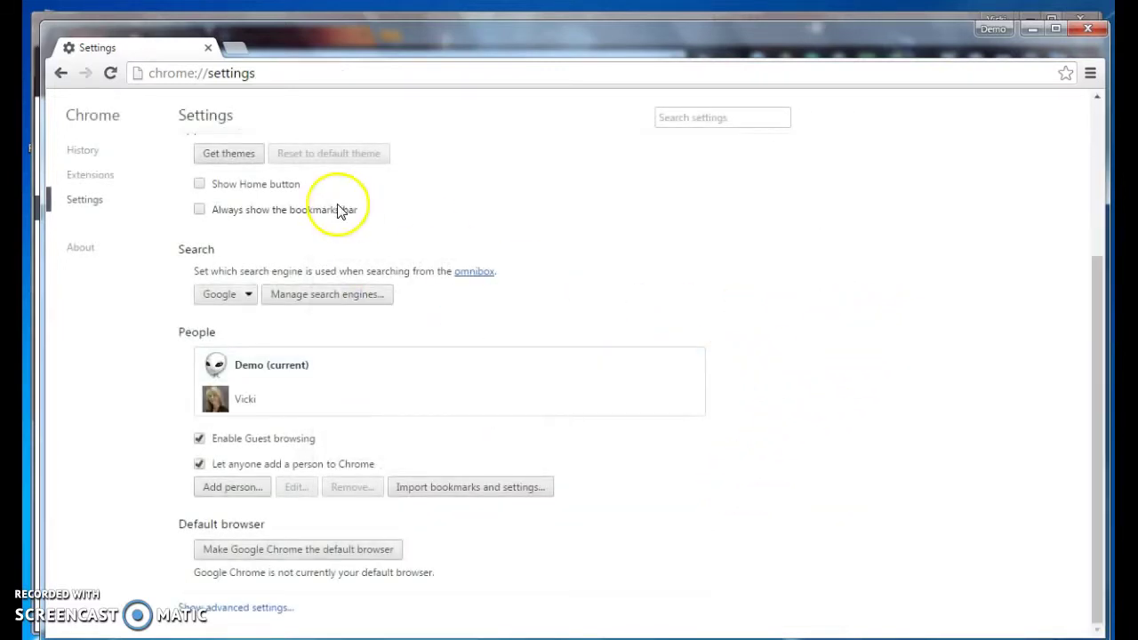
{"action": "scroll", "coordinate": [600, 442], "scroll_direction": "up", "scroll_amount": 5}
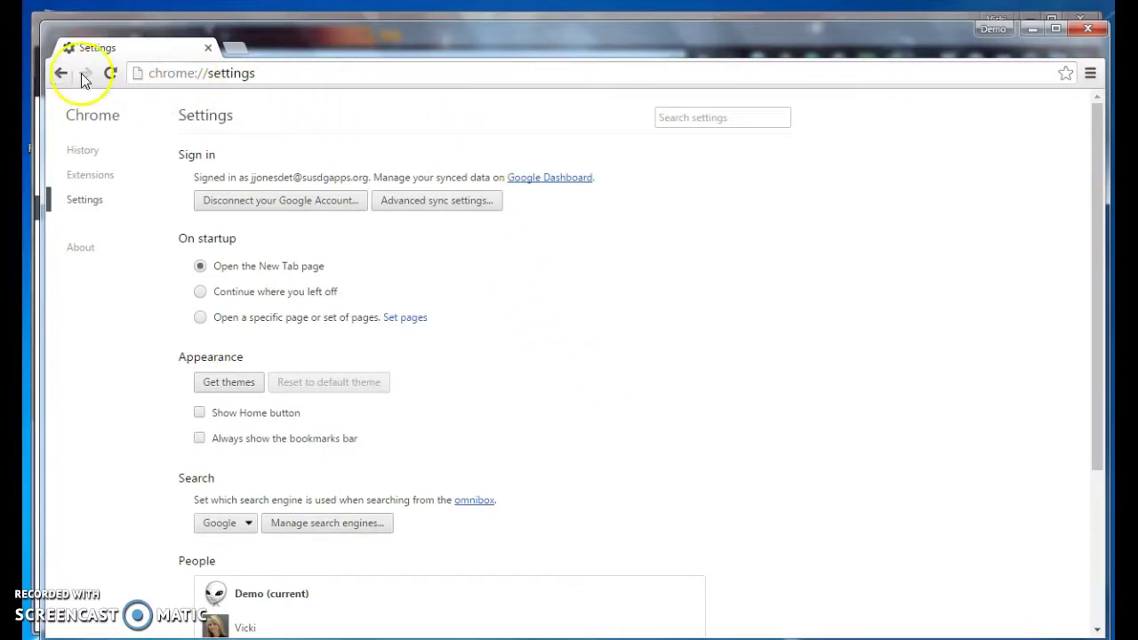
- Open a new tab, minimize and restore the Demo window, then close it
{"action": "left_click", "coordinate": [234, 46]}
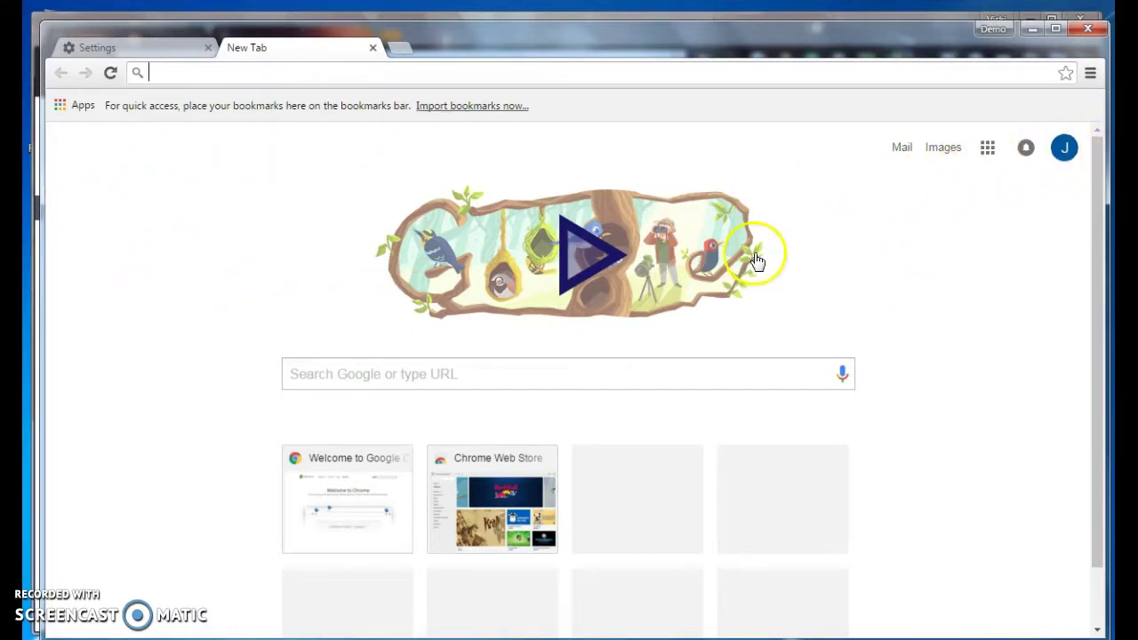
{"action": "left_click", "coordinate": [1030, 30]}
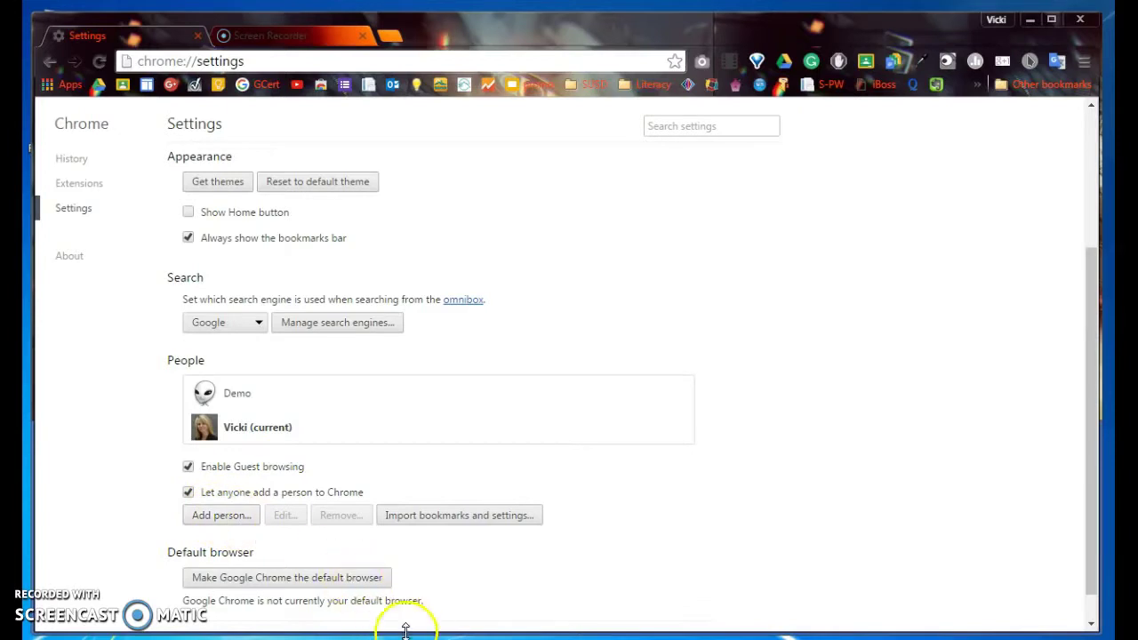
{"action": "left_click", "coordinate": [473, 578]}
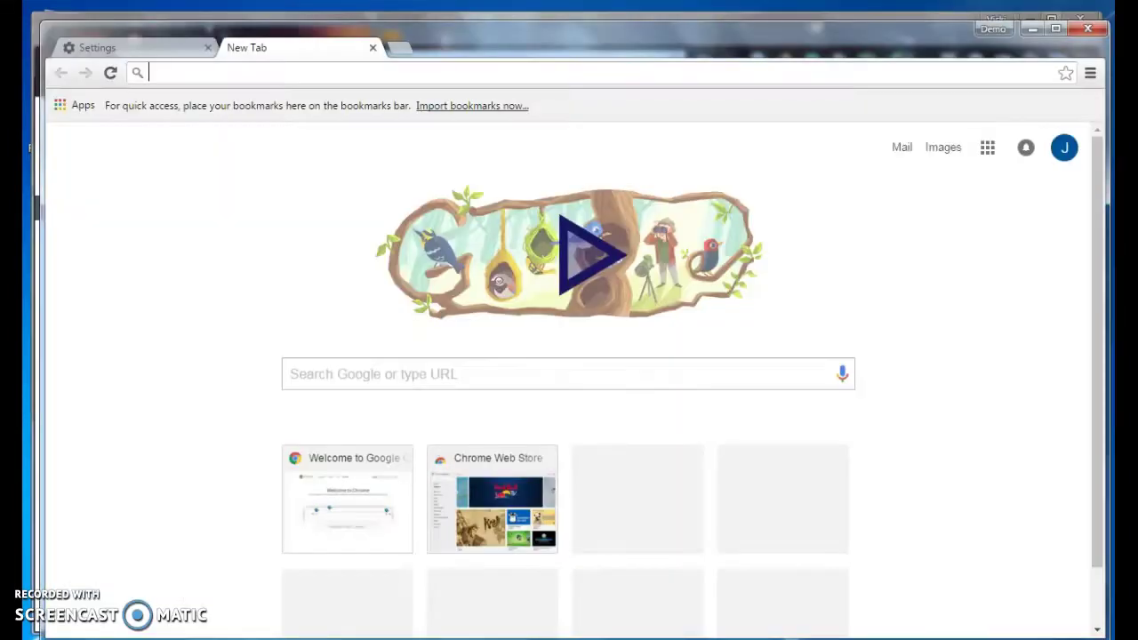
{"action": "left_click", "coordinate": [1087, 28]}
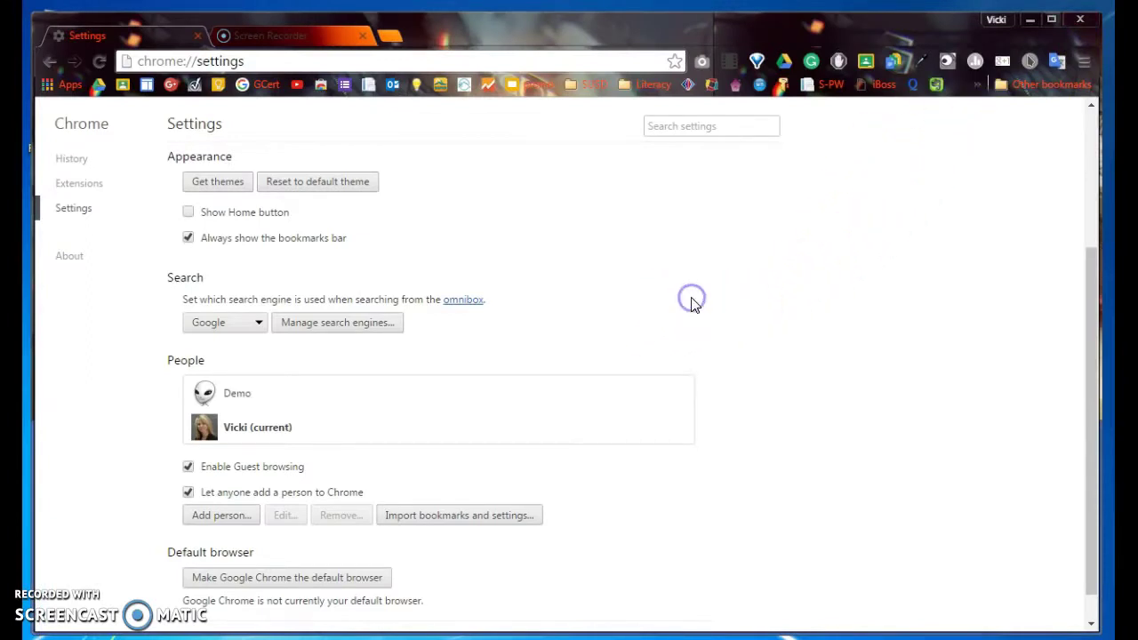
{"action": "scroll", "coordinate": [693, 303], "scroll_direction": "up", "scroll_amount": 3}
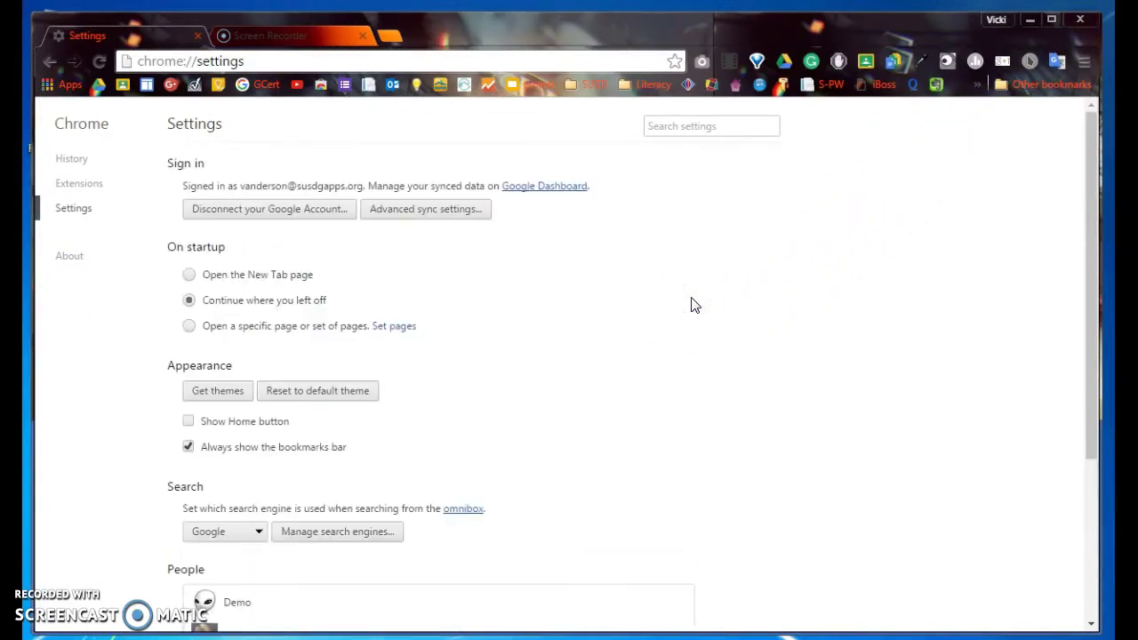
{"action": "left_click", "coordinate": [995, 21]}
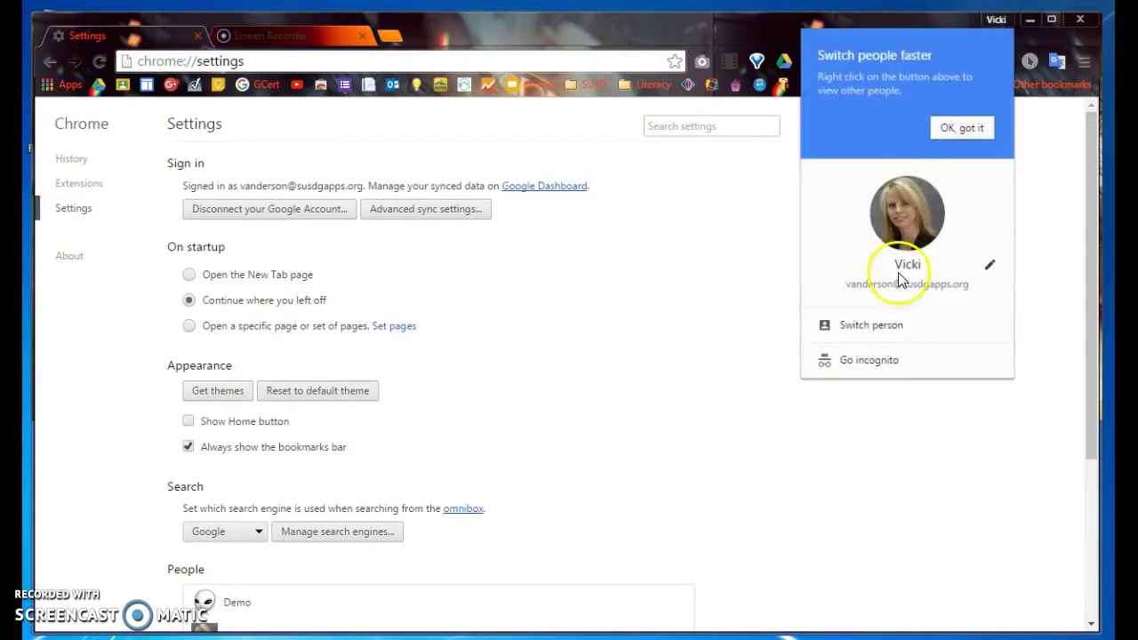
{"action": "left_click", "coordinate": [872, 325]}
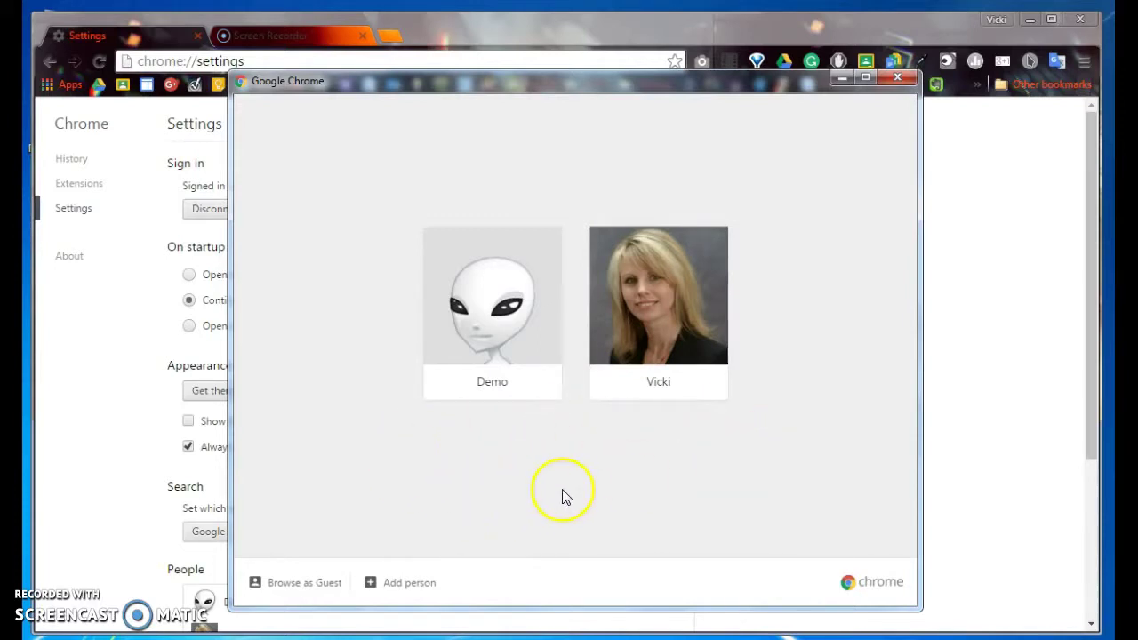
{"action": "left_click", "coordinate": [485, 339]}
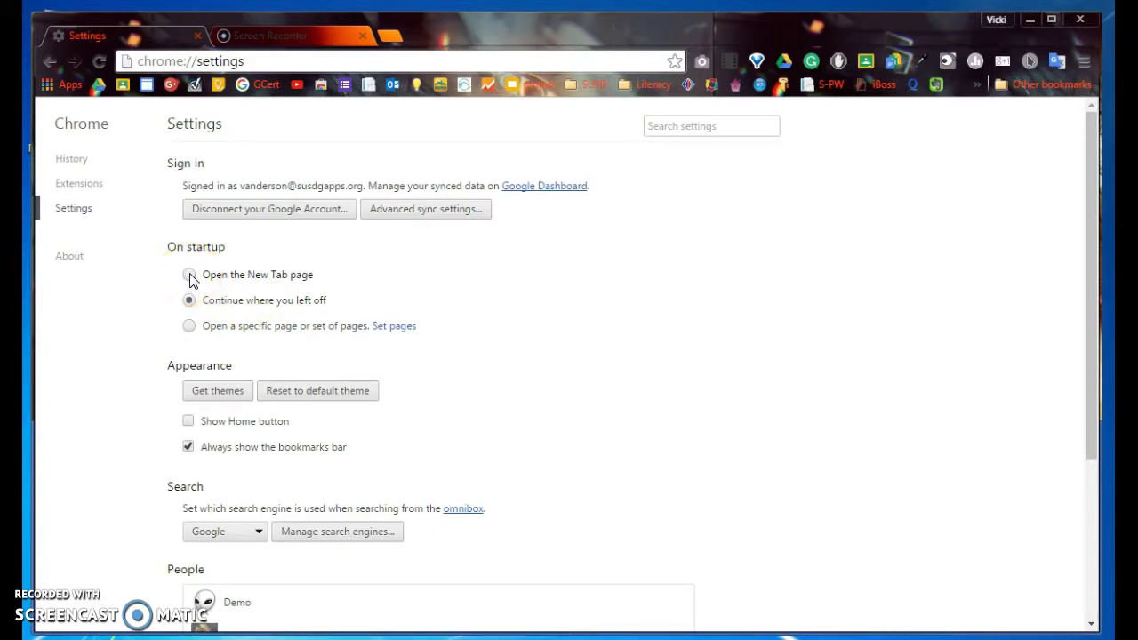
- Switch person to Demo from the profile menu to open its own window
{"action": "left_click", "coordinate": [189, 326]}
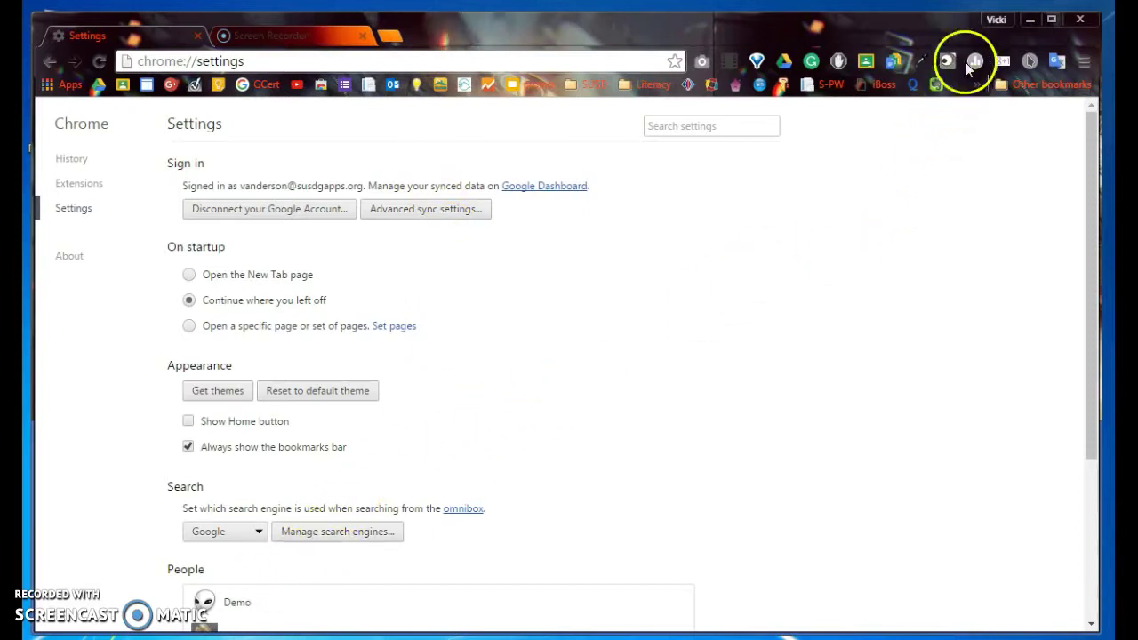
{"action": "left_click", "coordinate": [993, 19]}
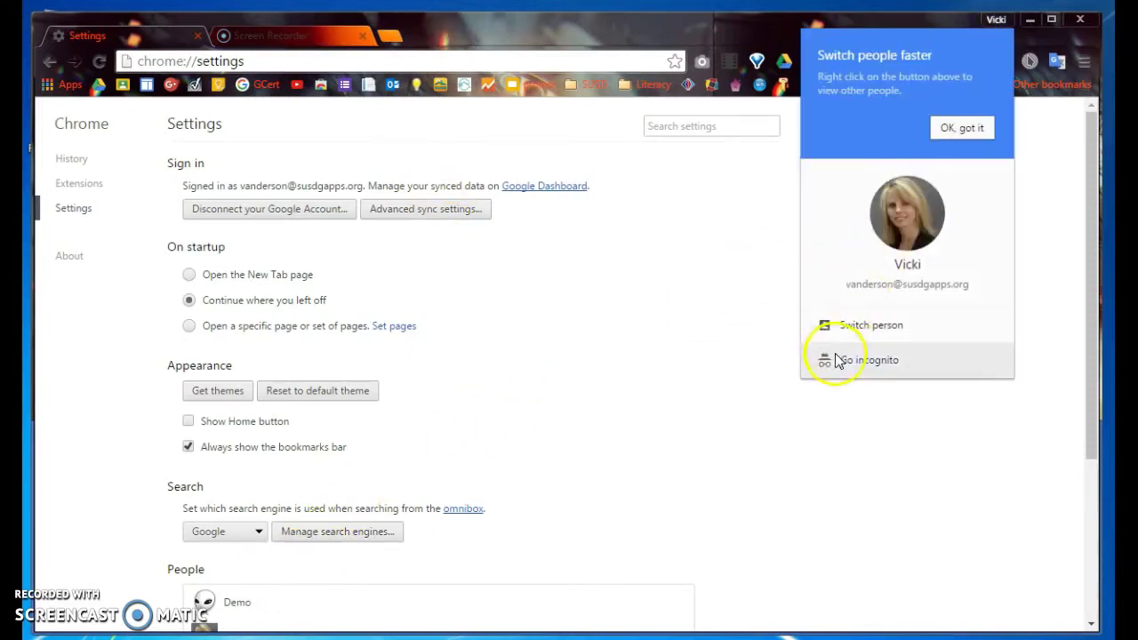
{"action": "left_click", "coordinate": [857, 324]}
{"action": "left_click", "coordinate": [534, 368]}
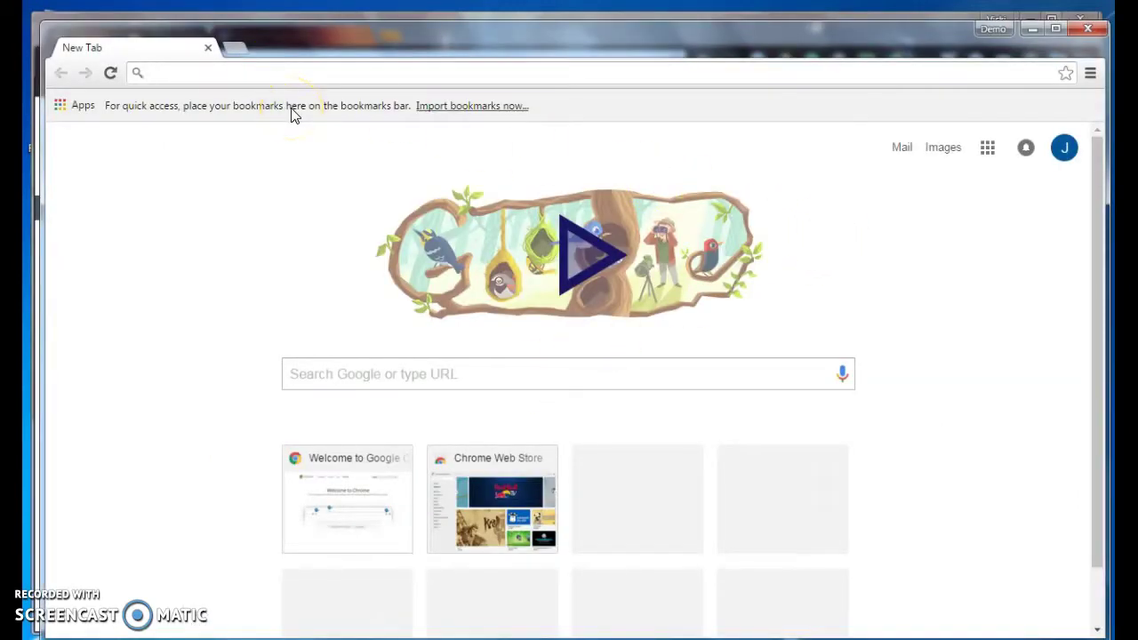
- Load signon.susd.org, drive.google.com and synergy.susd.org in three separate tabs
{"action": "type", "text": "signon"}
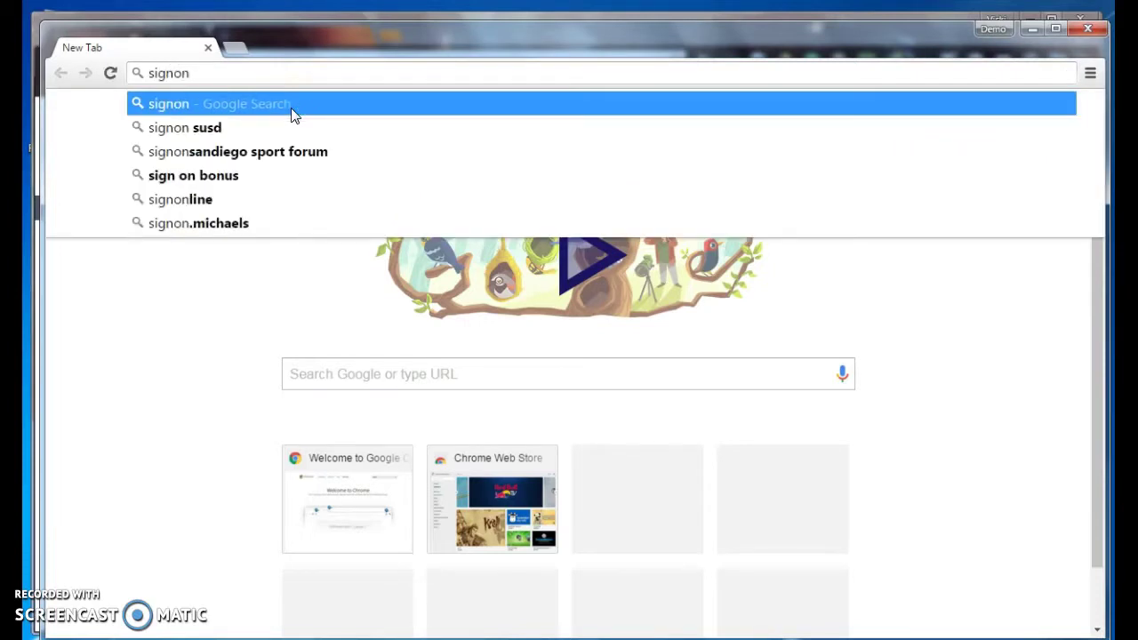
{"action": "type", "text": ".susd.or"}
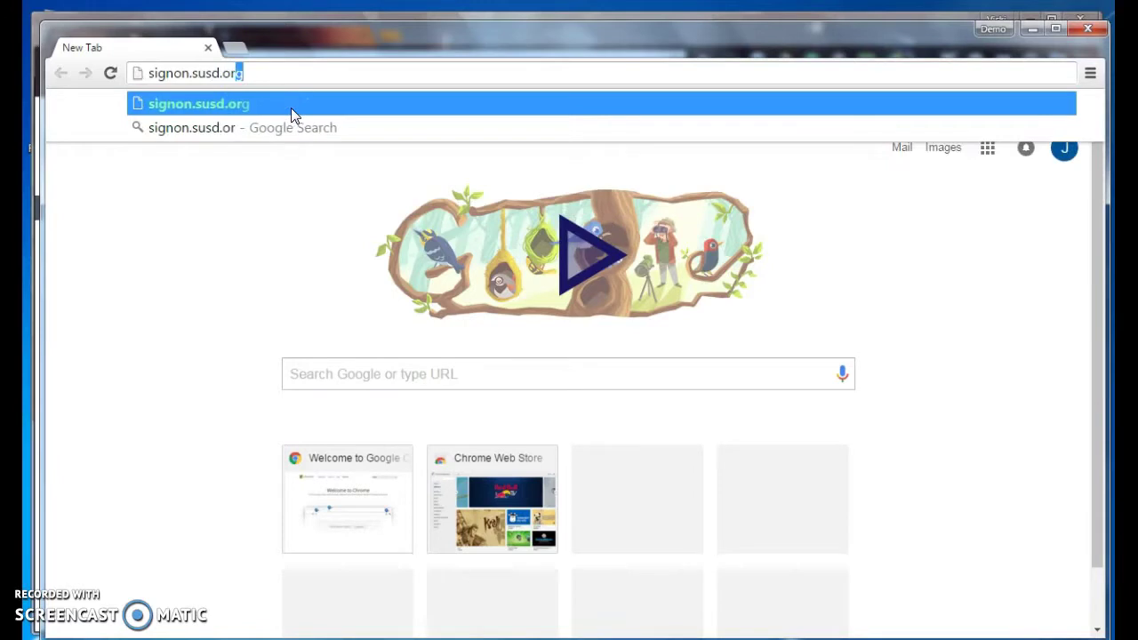
{"action": "key", "text": "Return"}
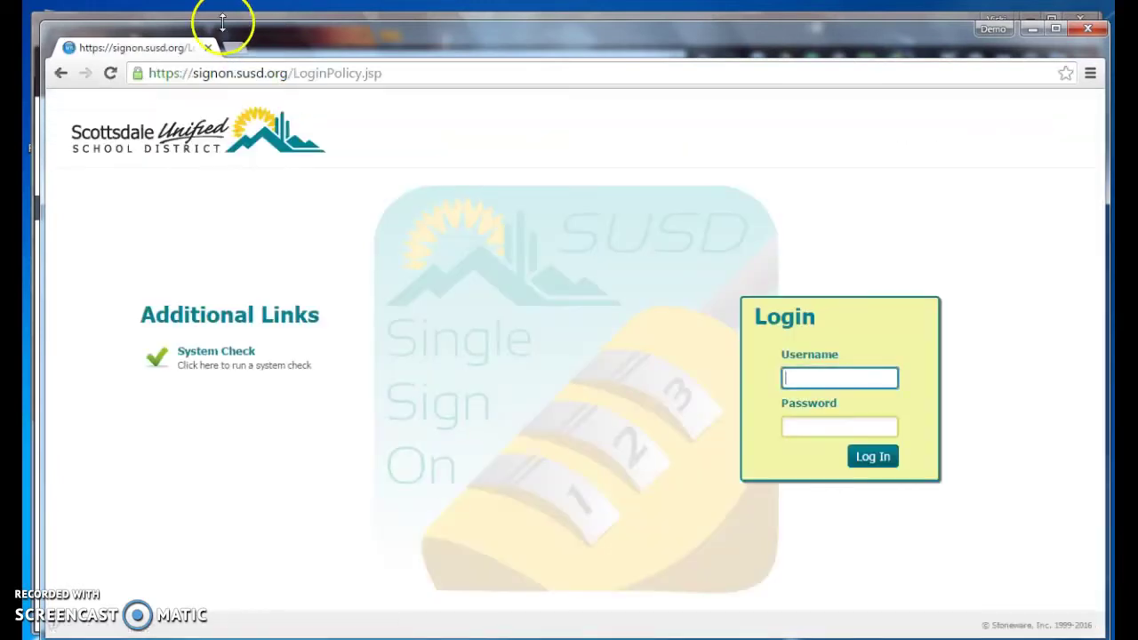
{"action": "left_click", "coordinate": [240, 44]}
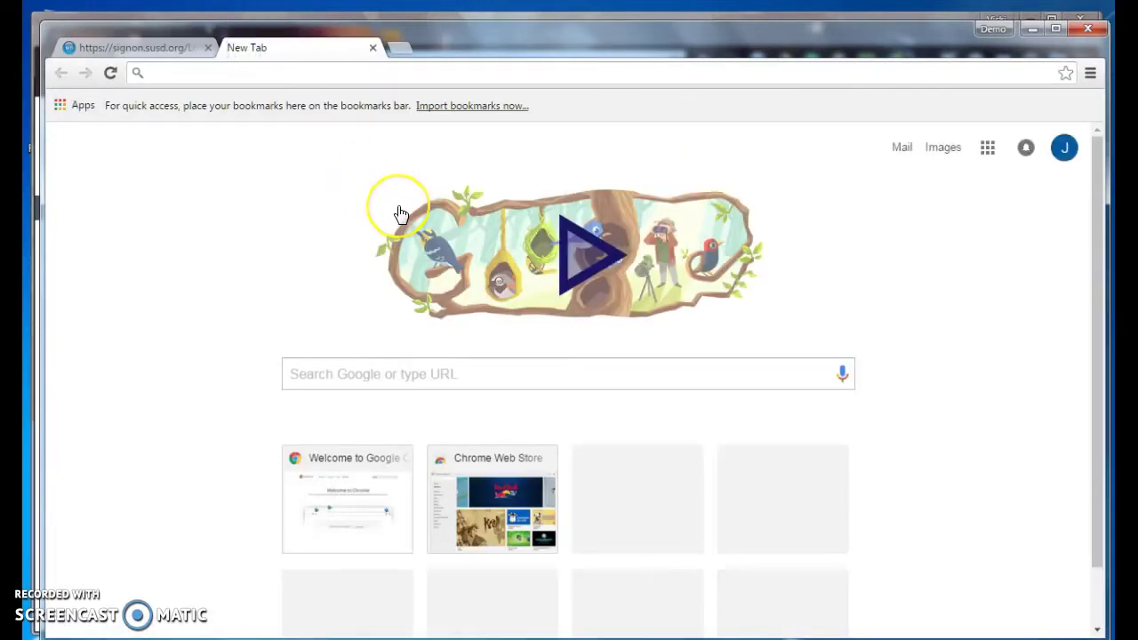
{"action": "type", "text": "drive.googl"}
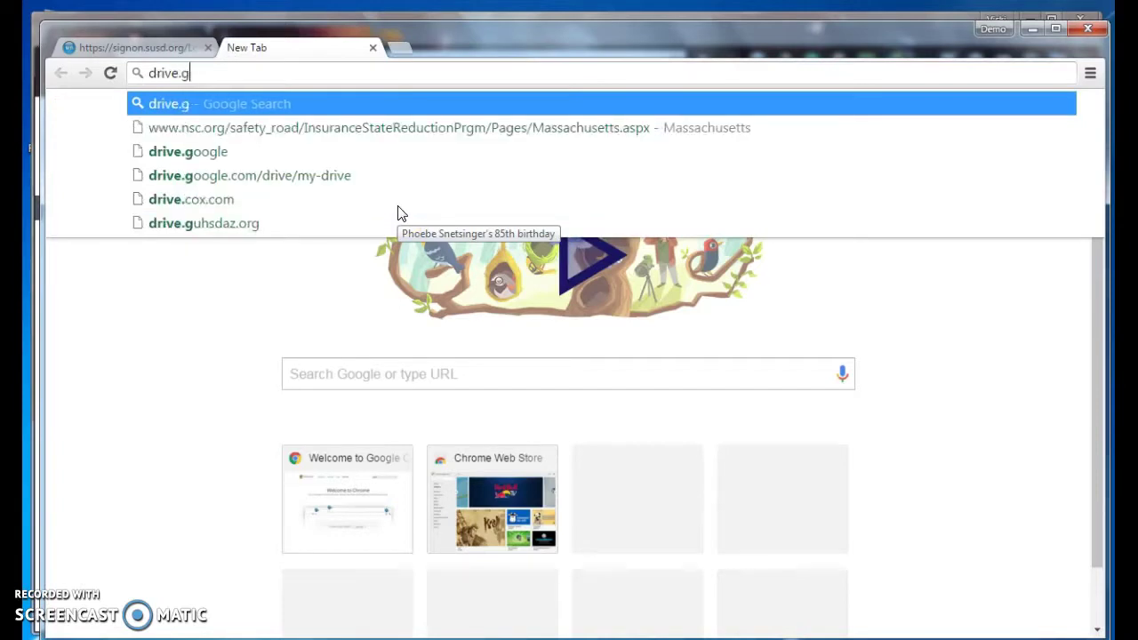
{"action": "type", "text": "e.com"}
{"action": "key", "text": "Return"}
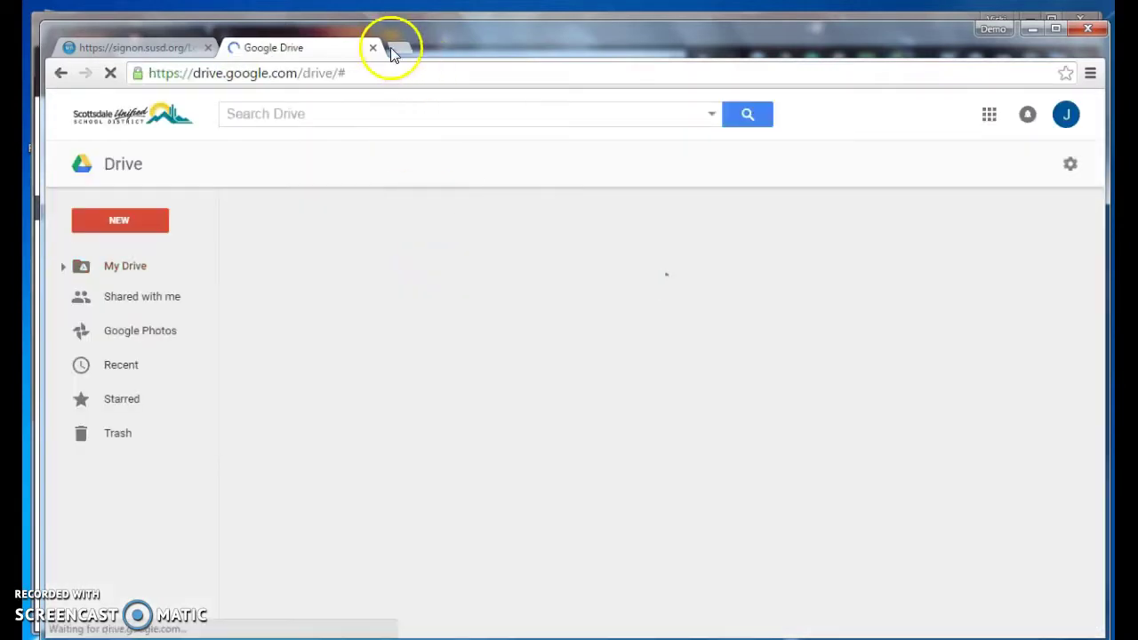
{"action": "left_click", "coordinate": [400, 46]}
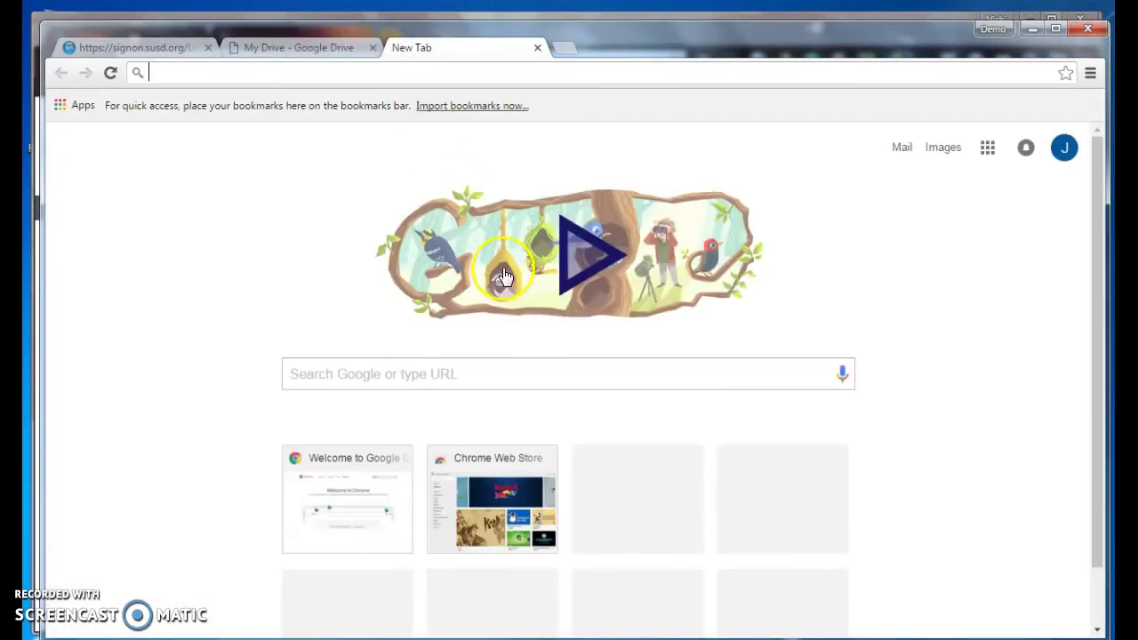
{"action": "type", "text": "syner"}
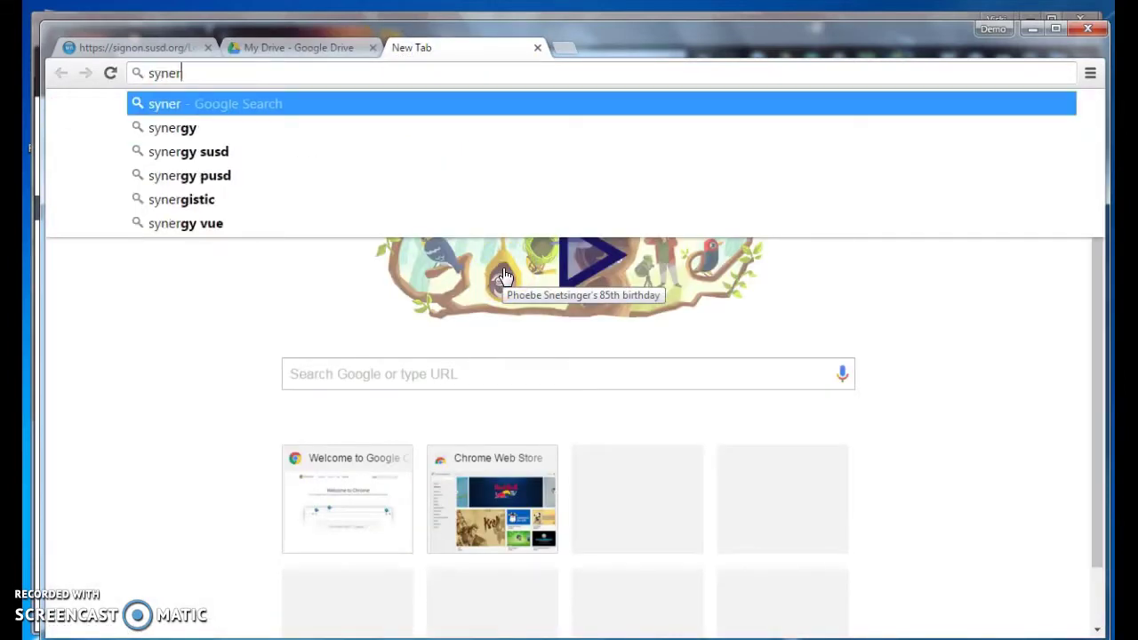
{"action": "type", "text": "gy."}
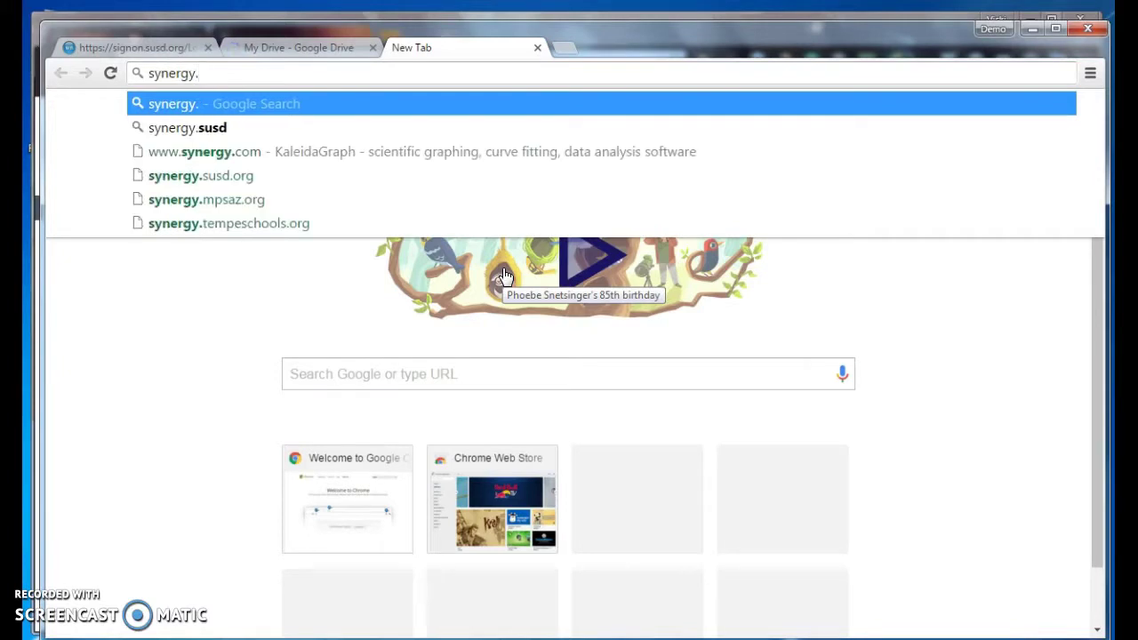
{"action": "type", "text": "susd.org"}
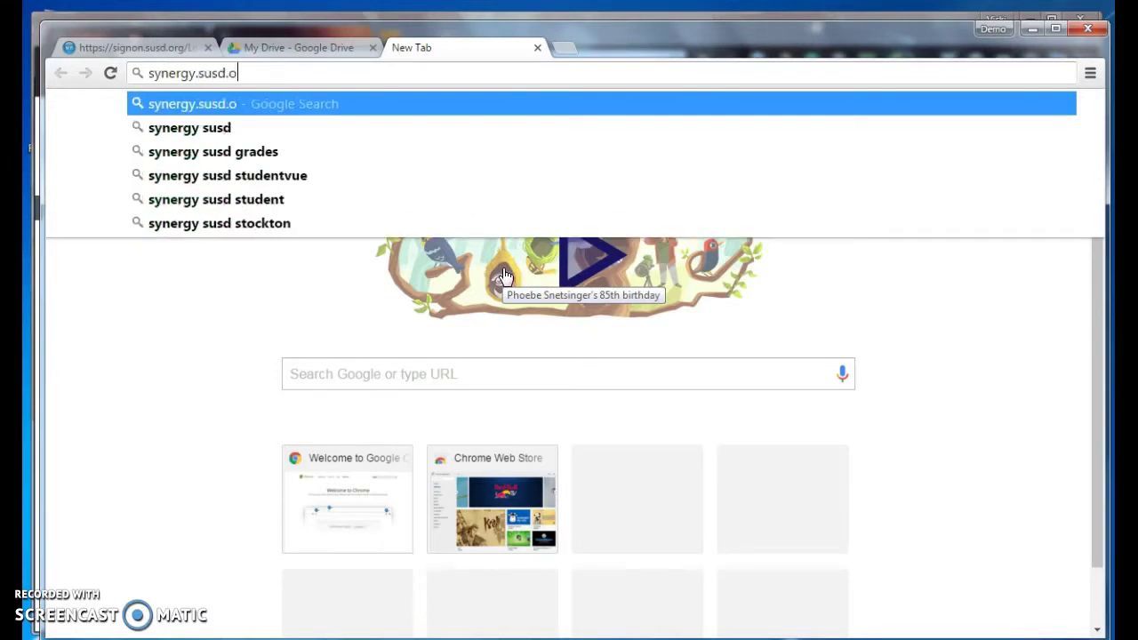
{"action": "key", "text": "Return"}
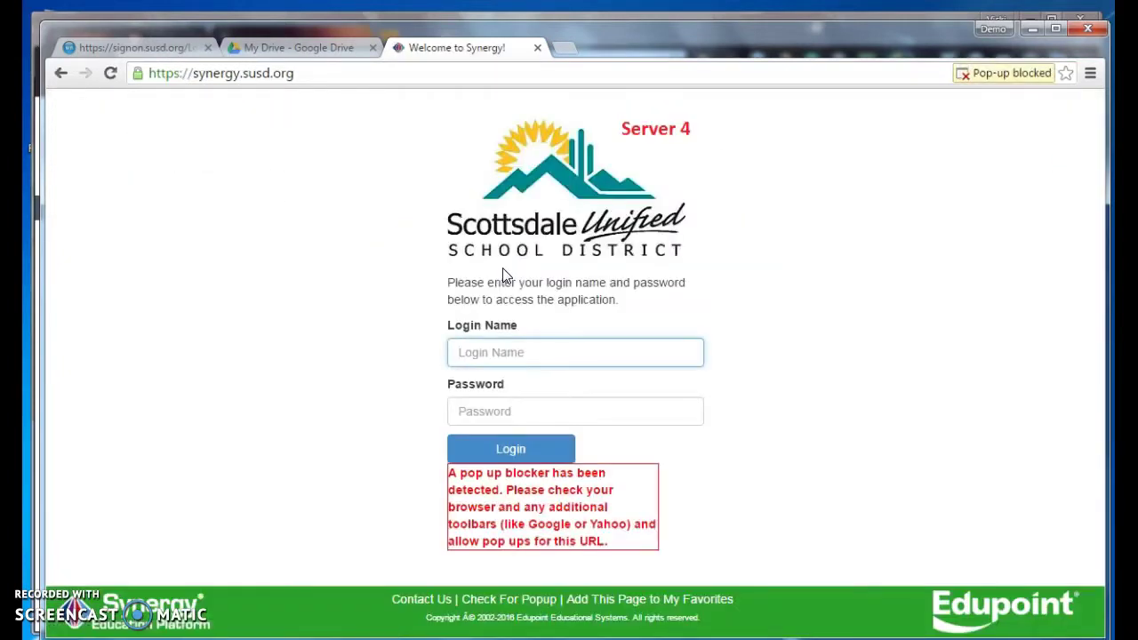
- Always allow pop-ups from synergy.susd.org, reload the page, and open Chrome Settings
{"action": "left_click", "coordinate": [965, 73]}
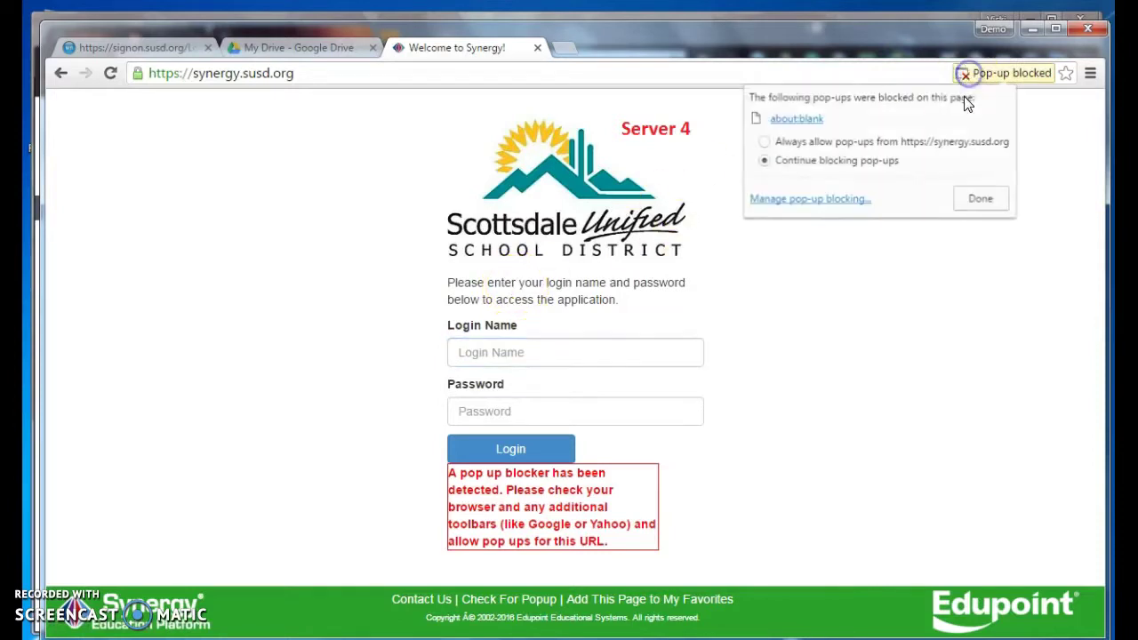
{"action": "left_click", "coordinate": [763, 143]}
{"action": "left_click", "coordinate": [977, 197]}
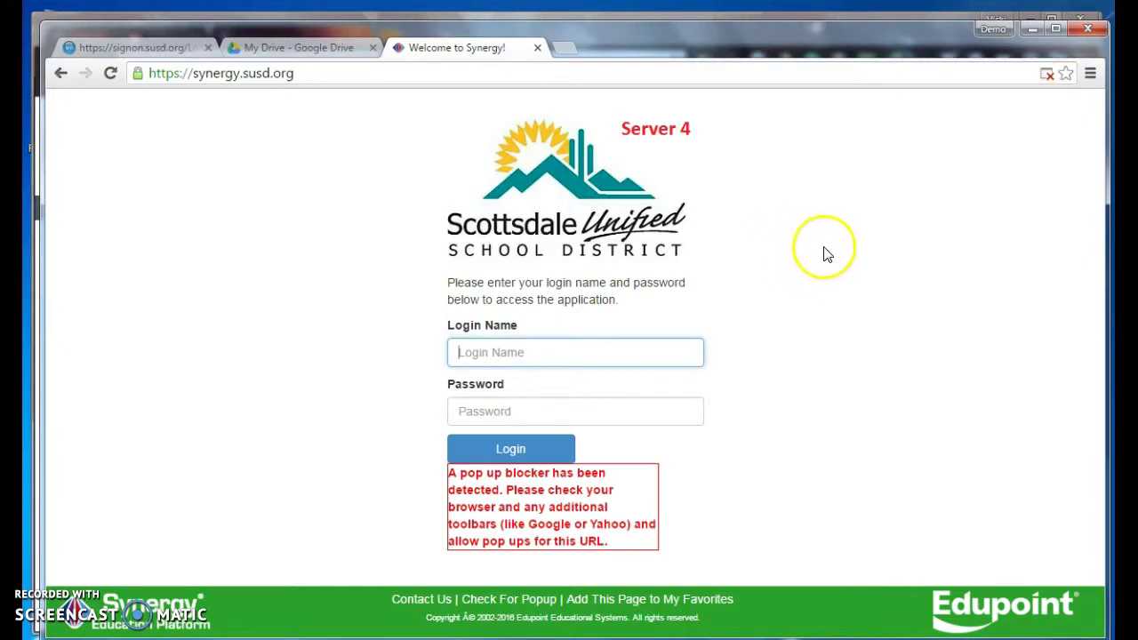
{"action": "left_click", "coordinate": [110, 73]}
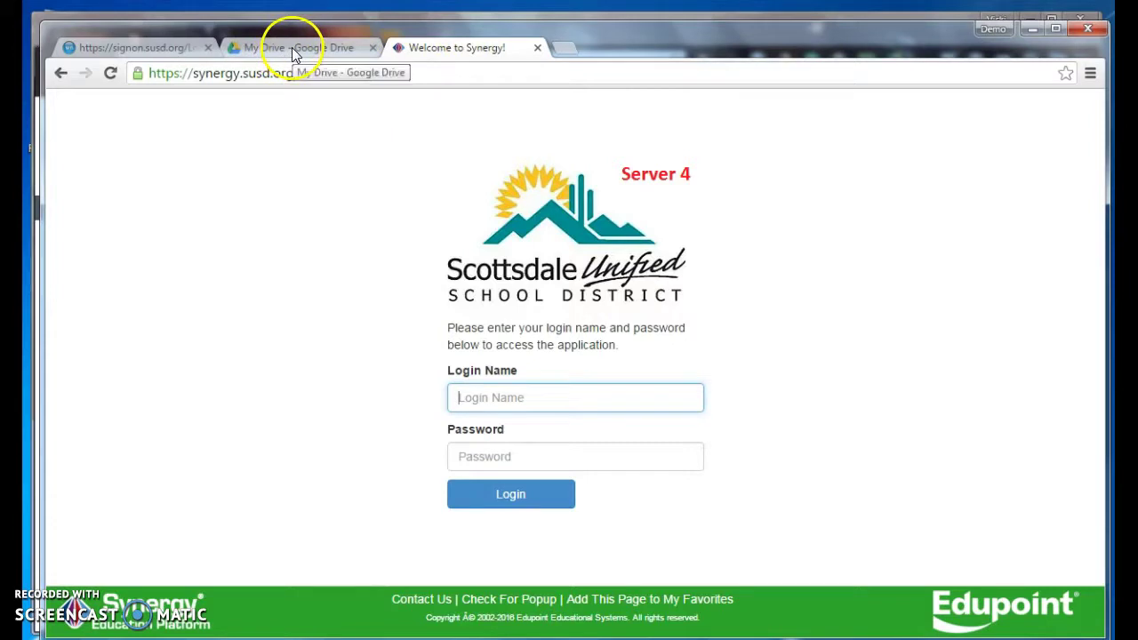
{"action": "left_click", "coordinate": [1090, 73]}
{"action": "left_click", "coordinate": [951, 361]}
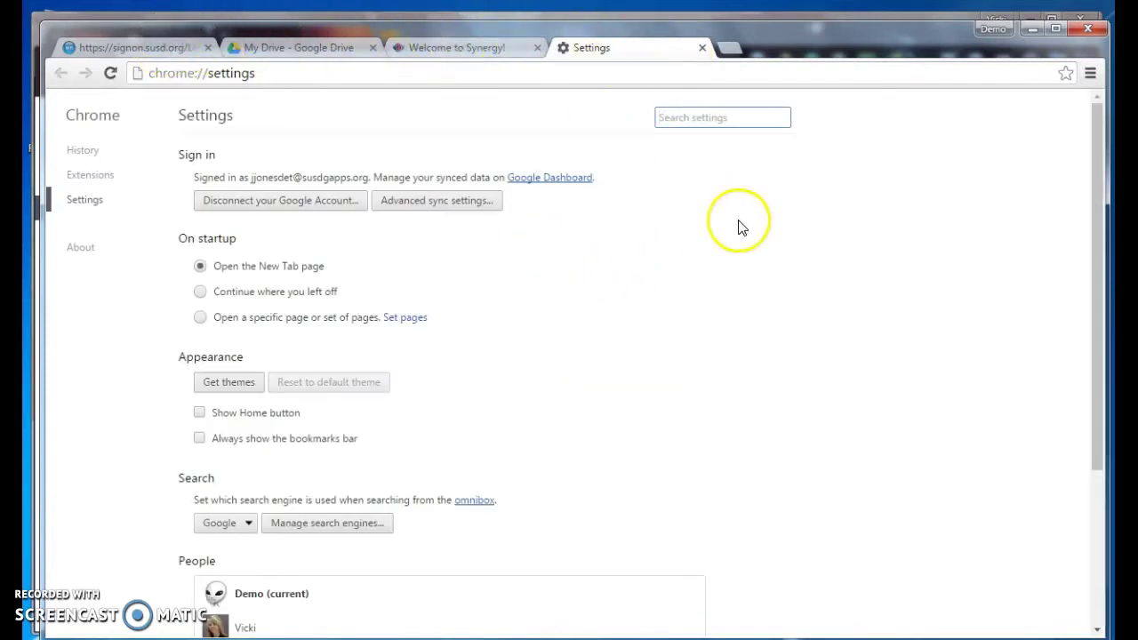
- Make startup open the current sign-on, Google Drive and Synergy tabs, then close Settings
{"action": "left_click", "coordinate": [200, 318]}
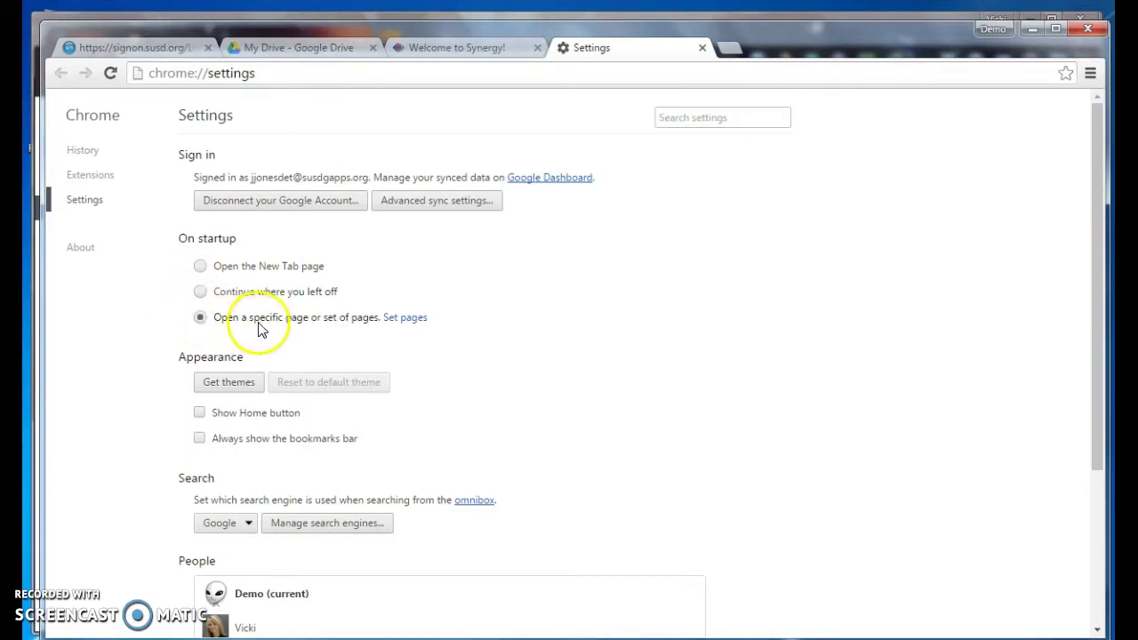
{"action": "left_click", "coordinate": [405, 318]}
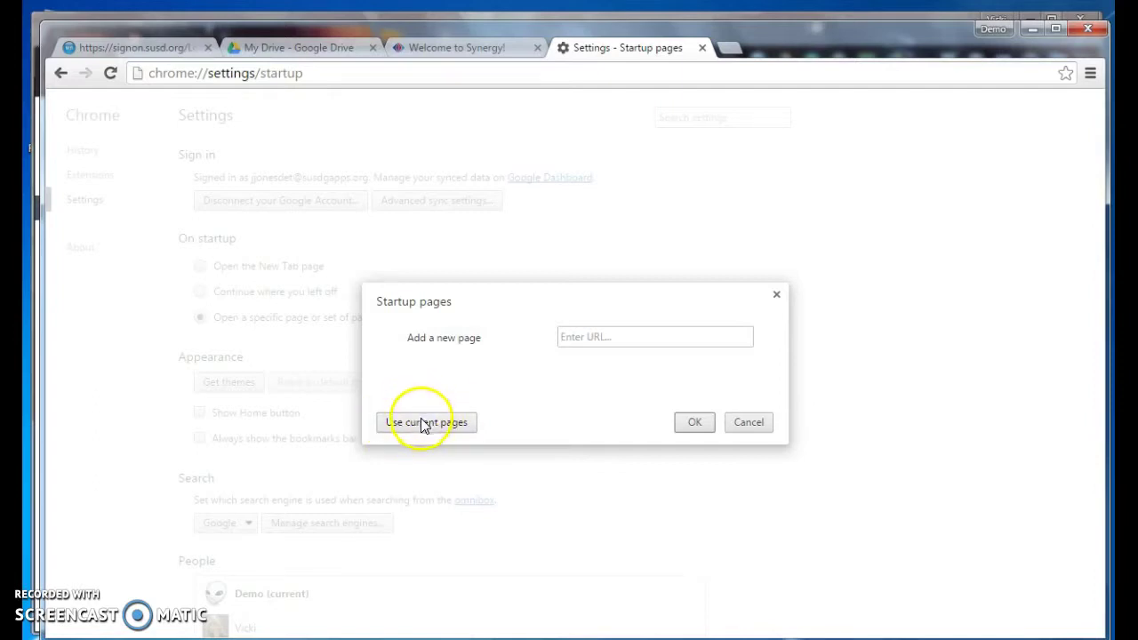
{"action": "left_click", "coordinate": [423, 424]}
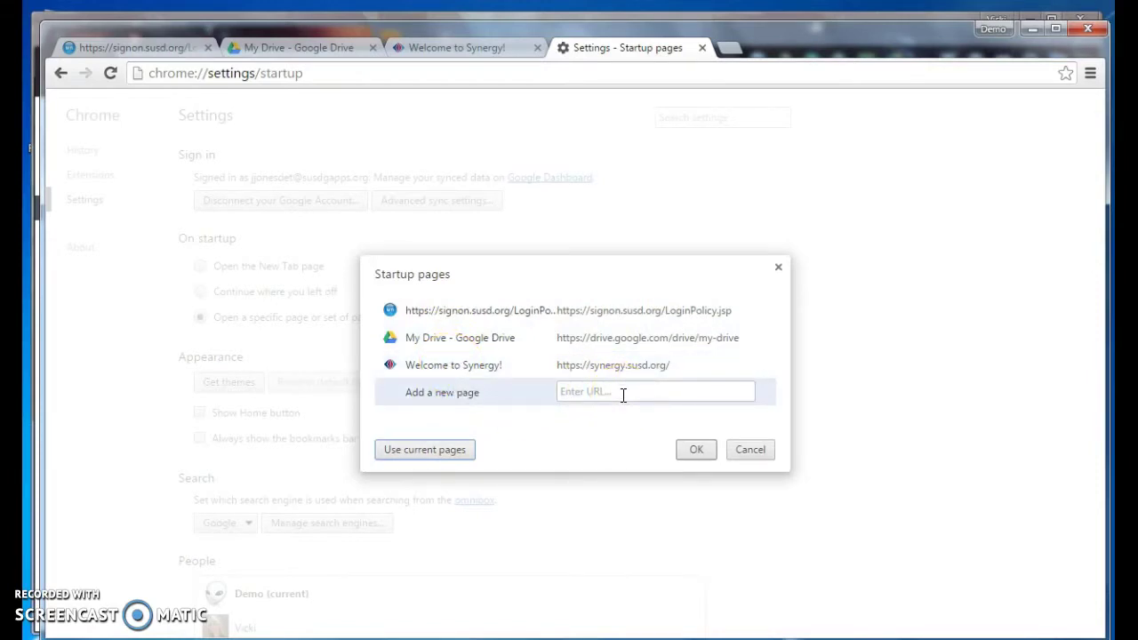
{"action": "left_click", "coordinate": [690, 448]}
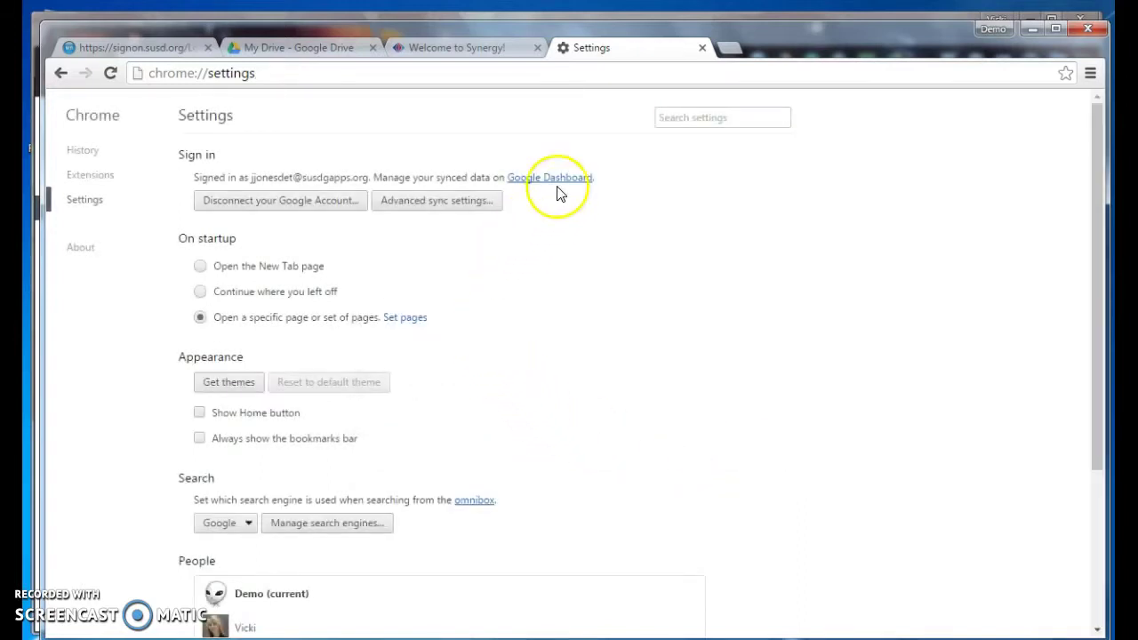
{"action": "left_click", "coordinate": [701, 47]}
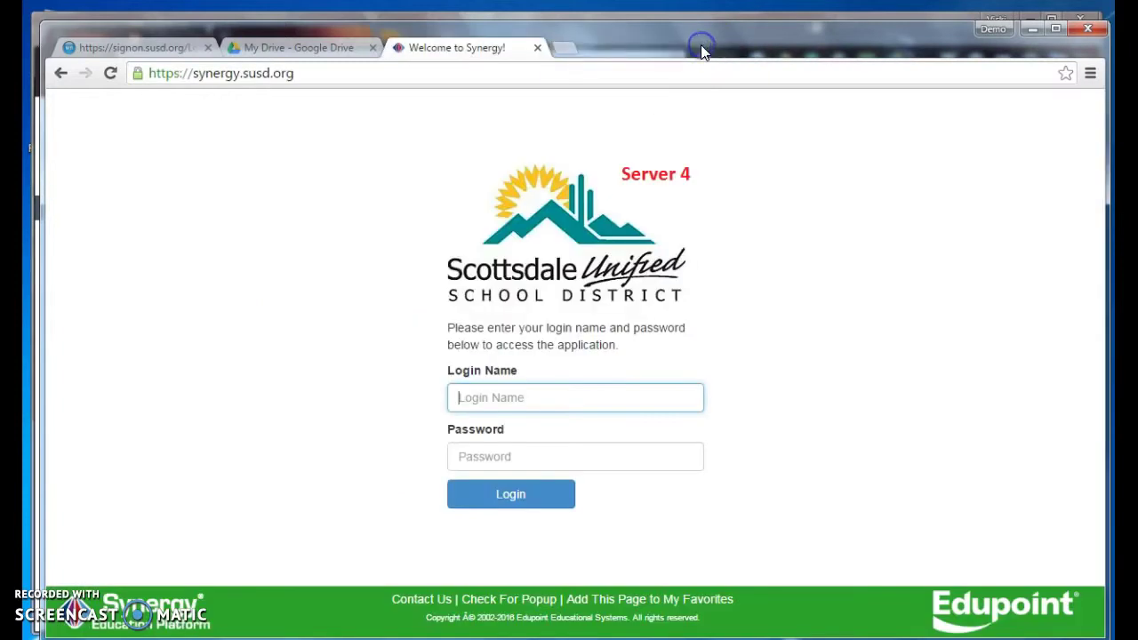
- Close the Demo window and reopen the Demo profile from the profile picker
{"action": "left_click", "coordinate": [1088, 34]}
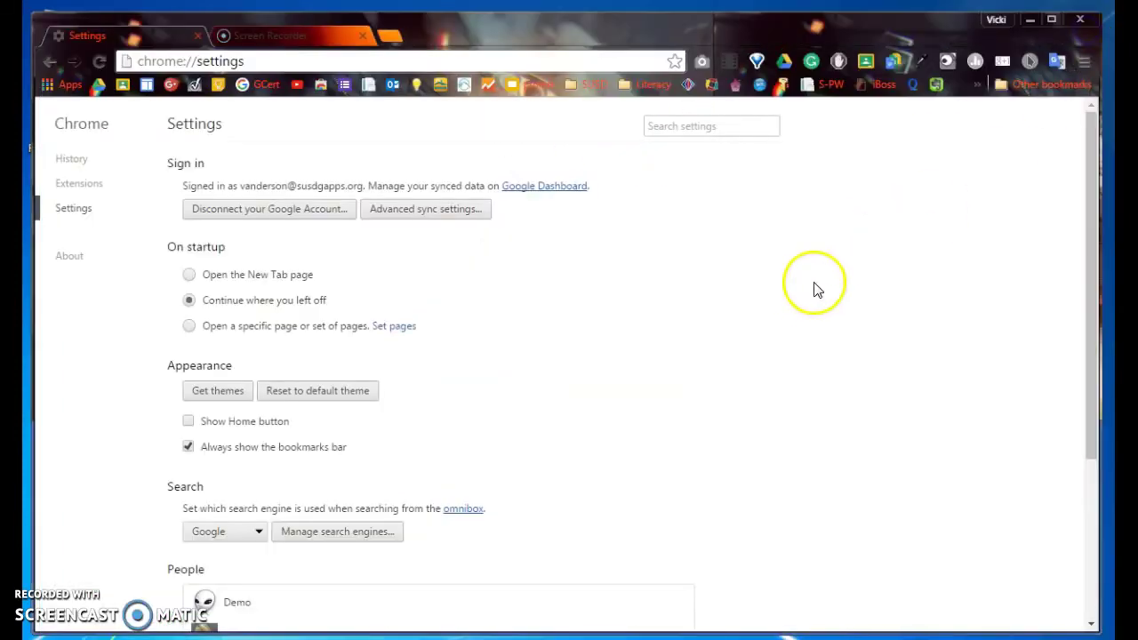
{"action": "left_click", "coordinate": [996, 20]}
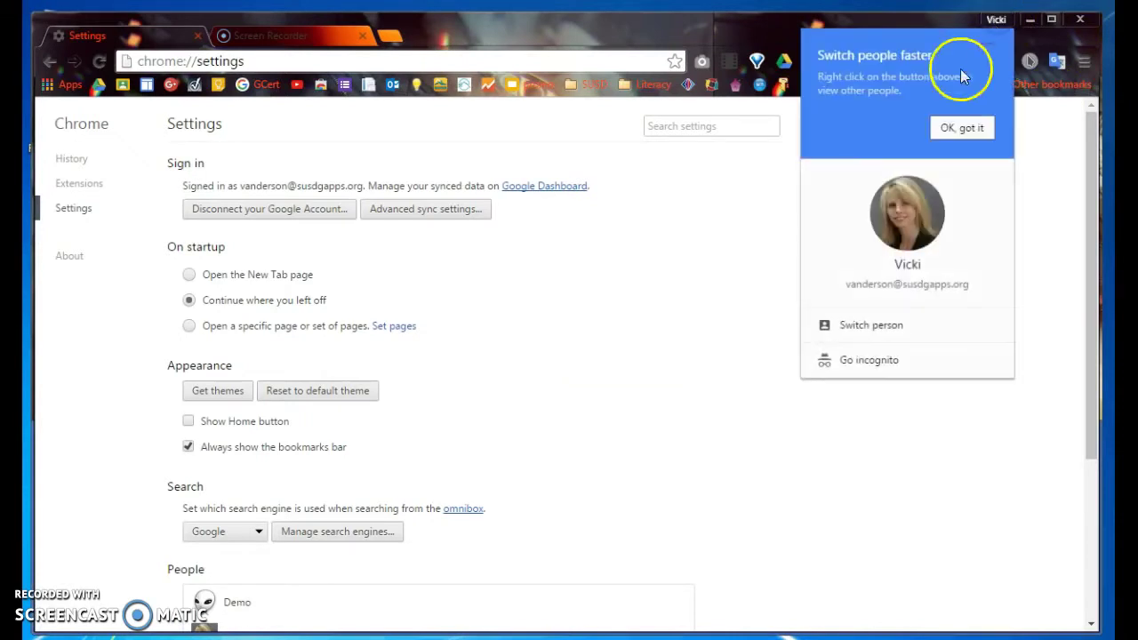
{"action": "left_click", "coordinate": [878, 336]}
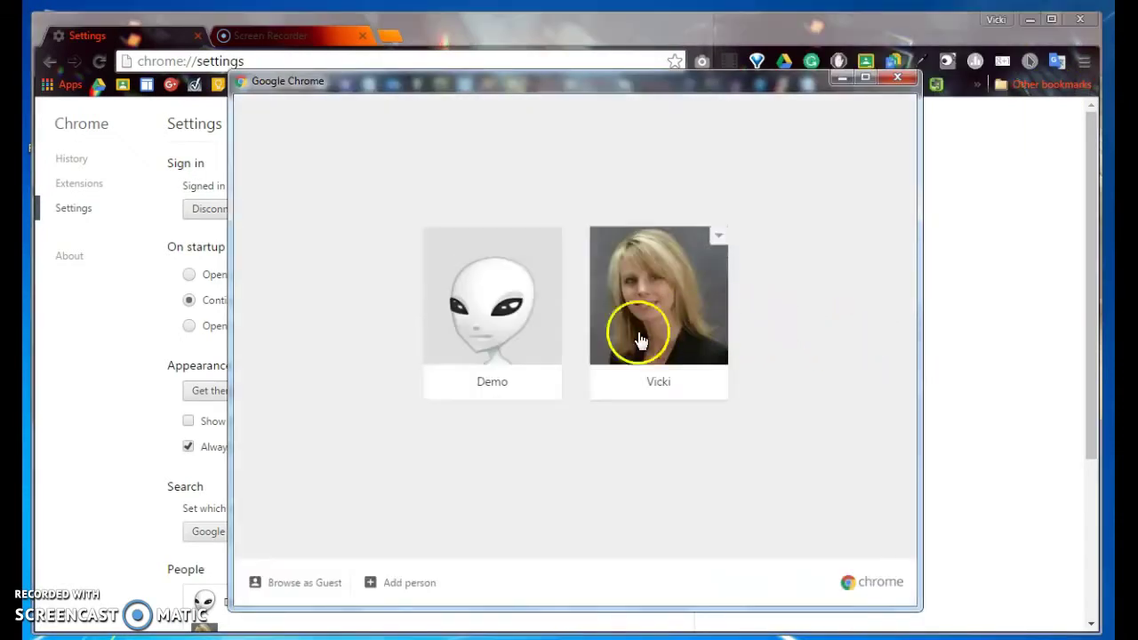
{"action": "left_click", "coordinate": [517, 338]}
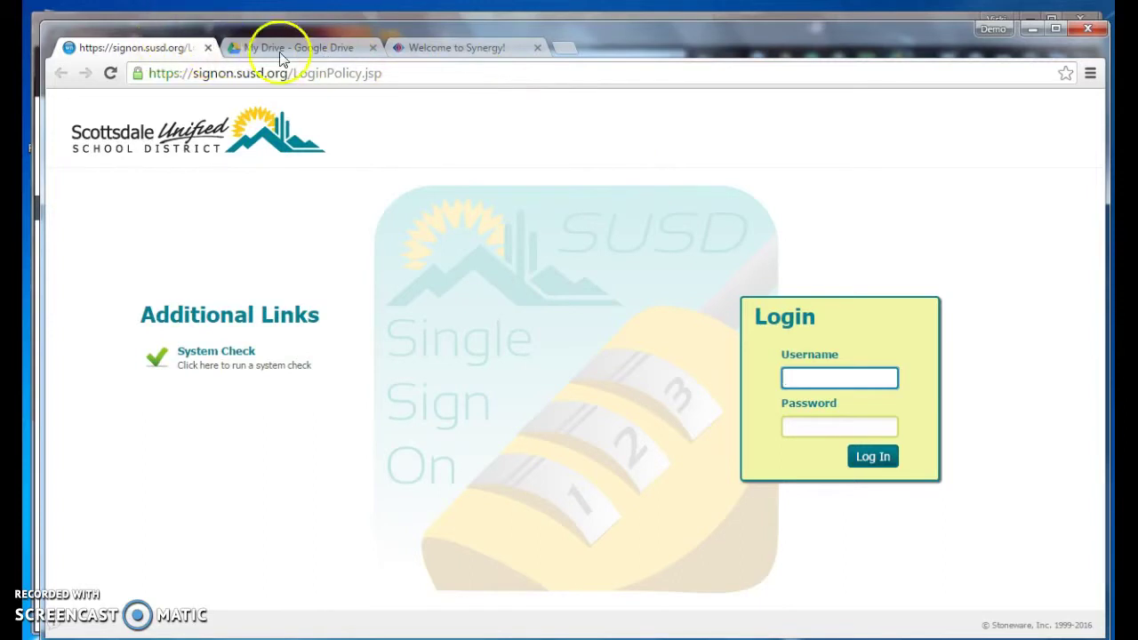
- Close the Demo window and confirm the advanced sync settings with Sync everything unchanged
{"action": "left_click", "coordinate": [1091, 31]}
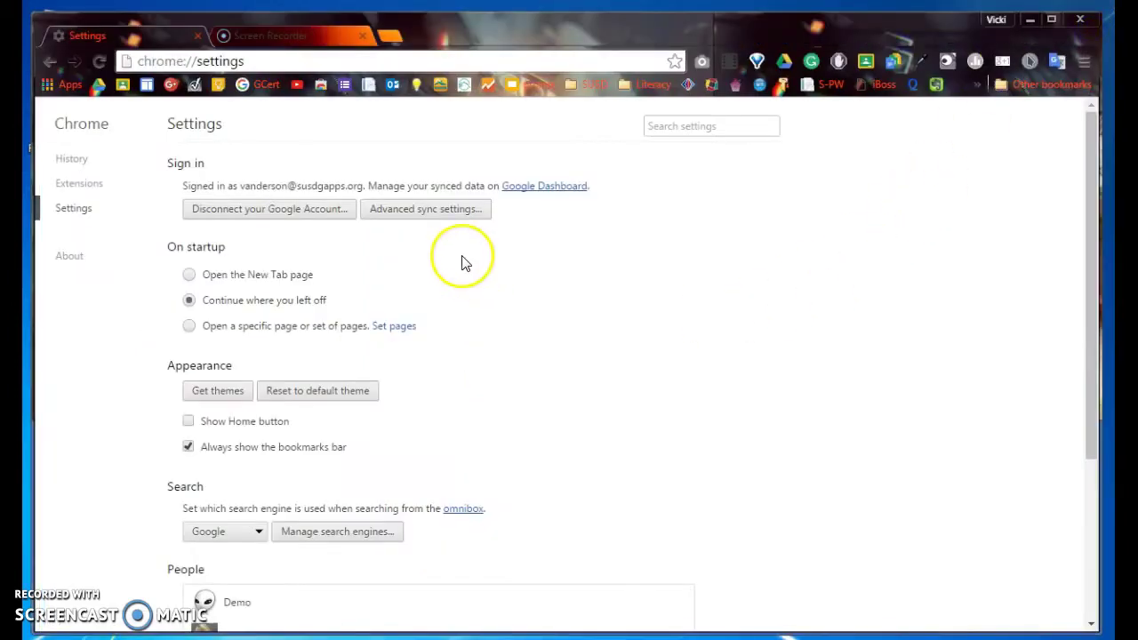
{"action": "left_click", "coordinate": [414, 215]}
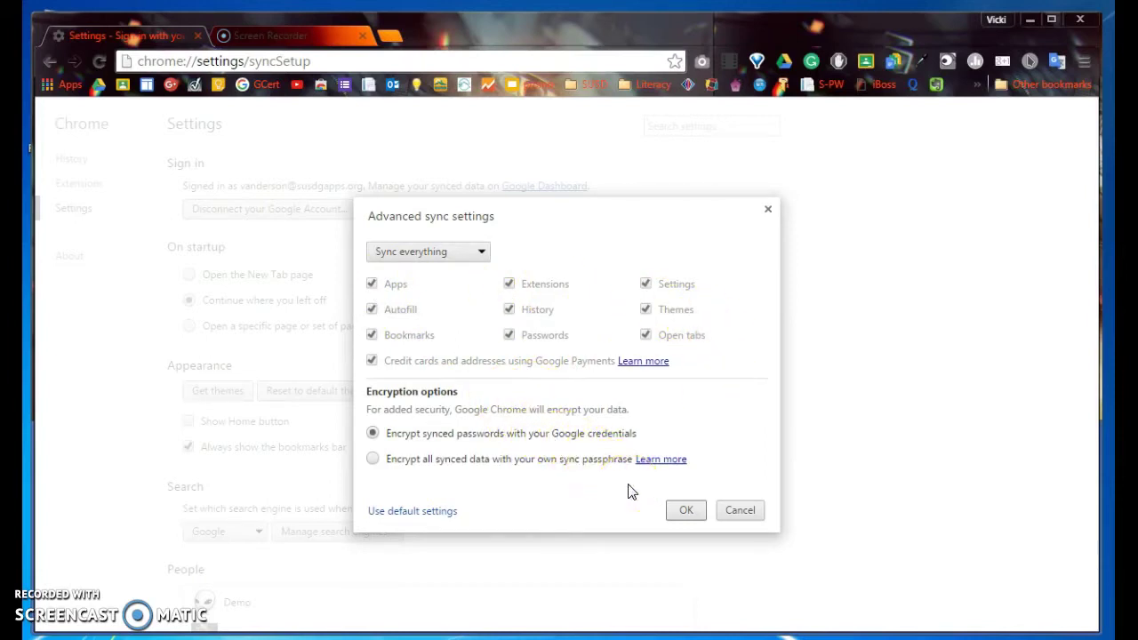
{"action": "left_click", "coordinate": [685, 512]}
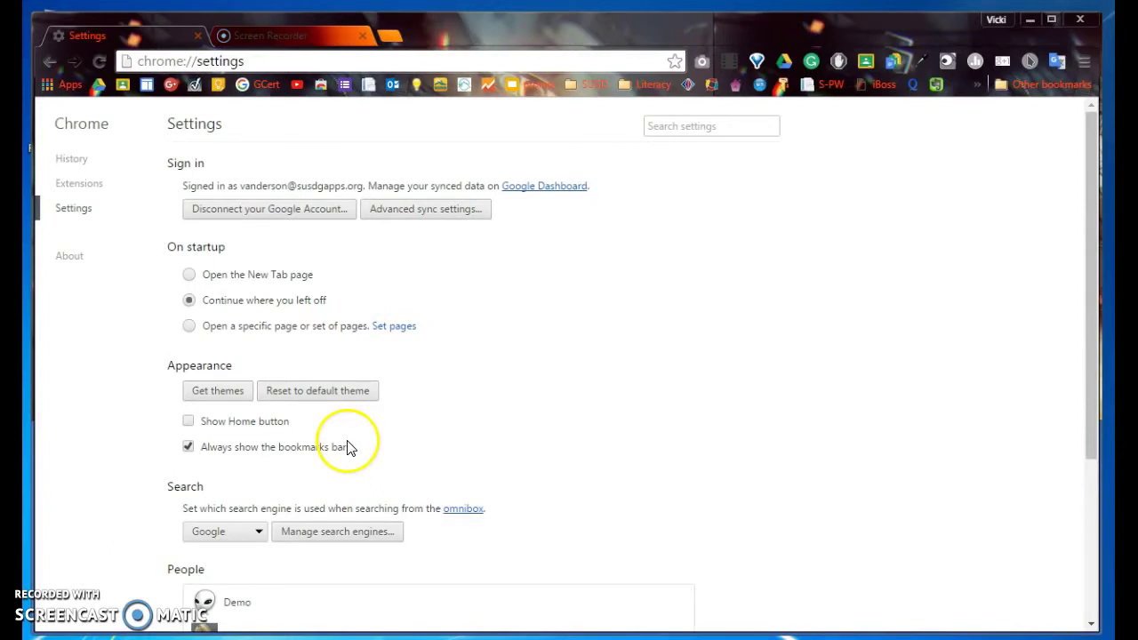
{"action": "scroll", "coordinate": [382, 425], "scroll_direction": "down", "scroll_amount": 3}
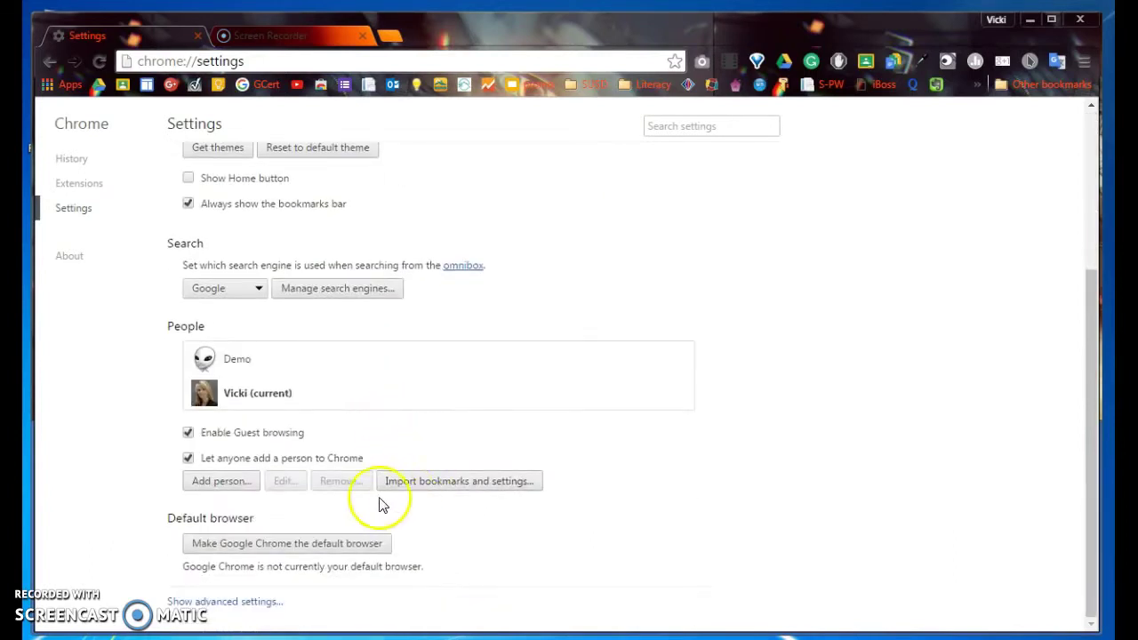
{"action": "left_click", "coordinate": [513, 481]}
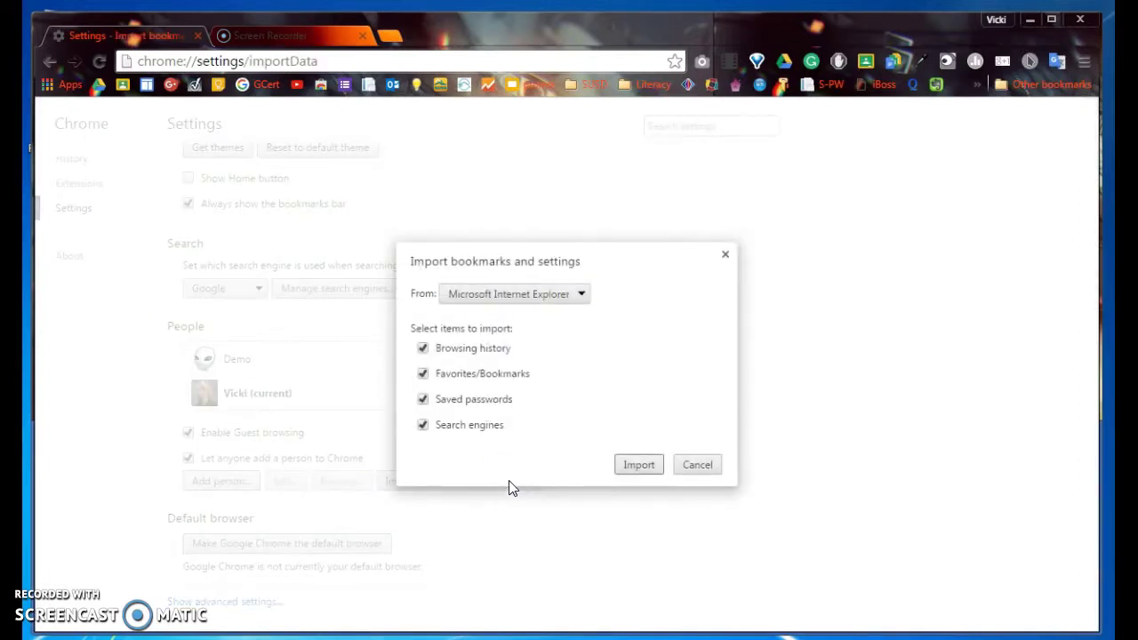
{"action": "left_click", "coordinate": [537, 296]}
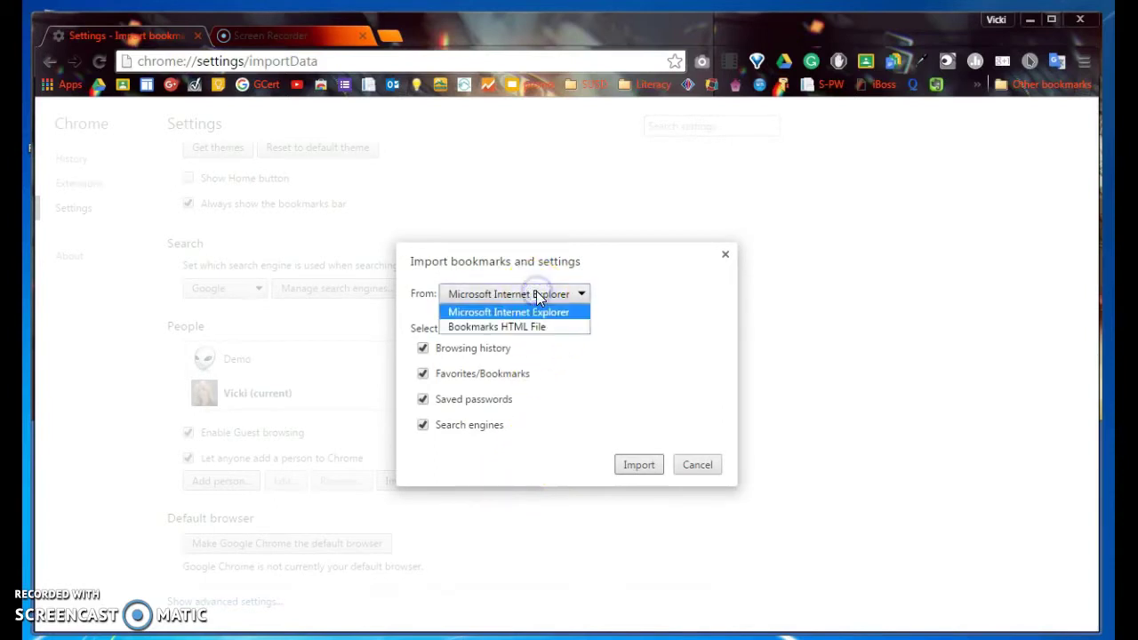
{"action": "left_click", "coordinate": [536, 294]}
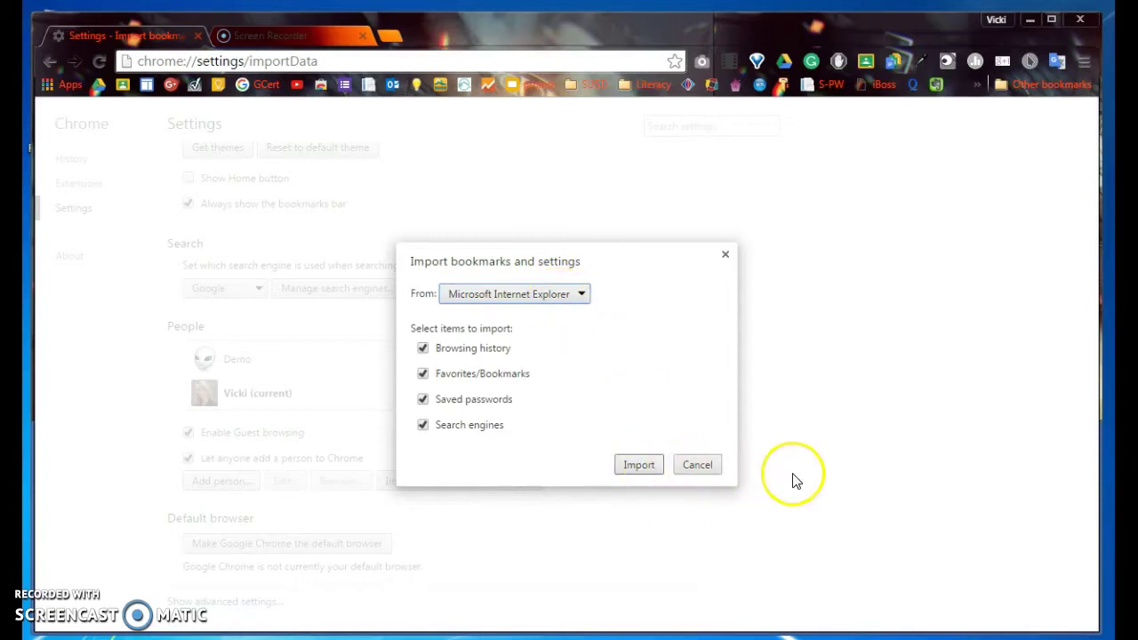
{"action": "left_click", "coordinate": [700, 470]}
{"action": "left_click", "coordinate": [698, 466]}
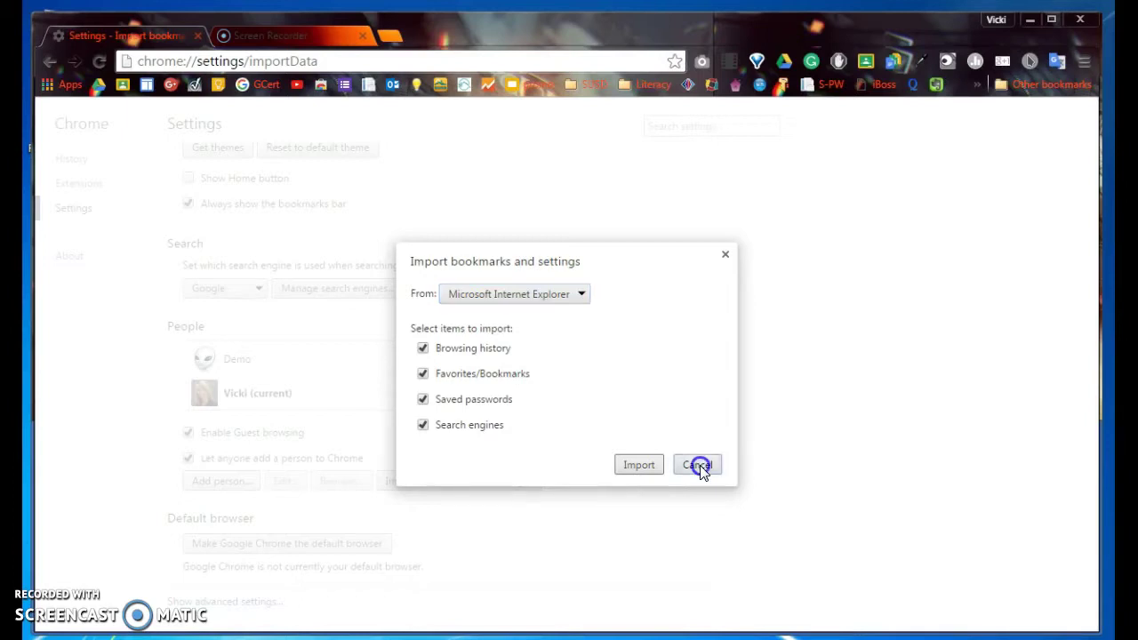
{"action": "scroll", "coordinate": [651, 472], "scroll_direction": "up", "scroll_amount": 3}
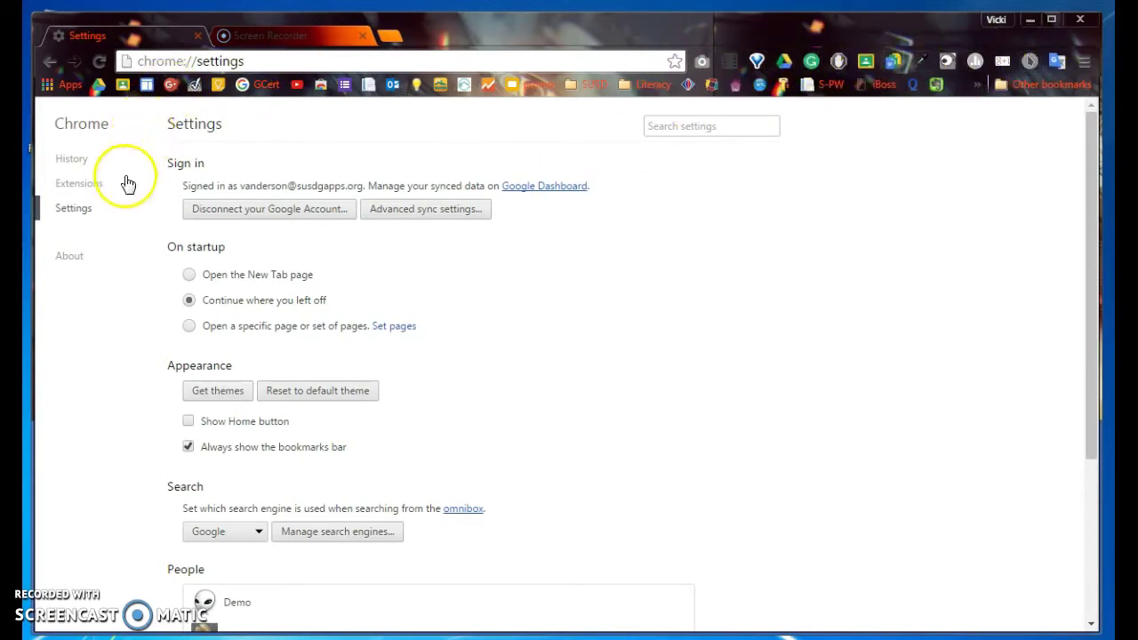
- Browse the installed extensions and open the PollEv Presenter for Google Slides extension
{"action": "left_click", "coordinate": [85, 183]}
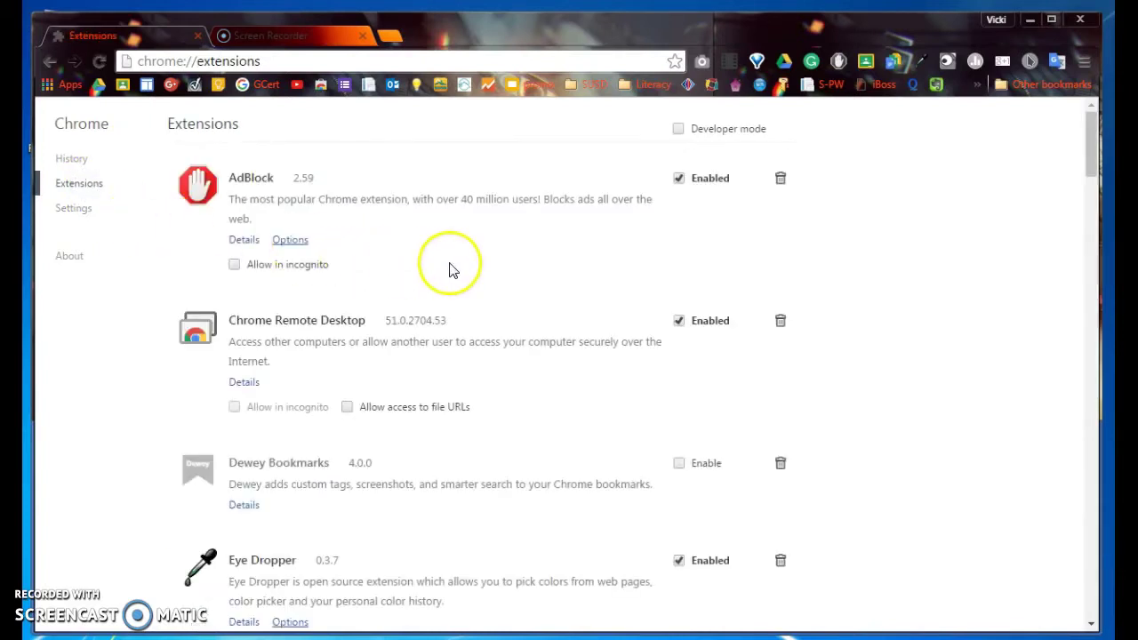
{"action": "scroll", "coordinate": [579, 287], "scroll_direction": "down", "scroll_amount": 4}
{"action": "scroll", "coordinate": [576, 296], "scroll_direction": "down", "scroll_amount": 8}
{"action": "scroll", "coordinate": [576, 296], "scroll_direction": "up", "scroll_amount": 7}
{"action": "scroll", "coordinate": [579, 298], "scroll_direction": "up", "scroll_amount": 5}
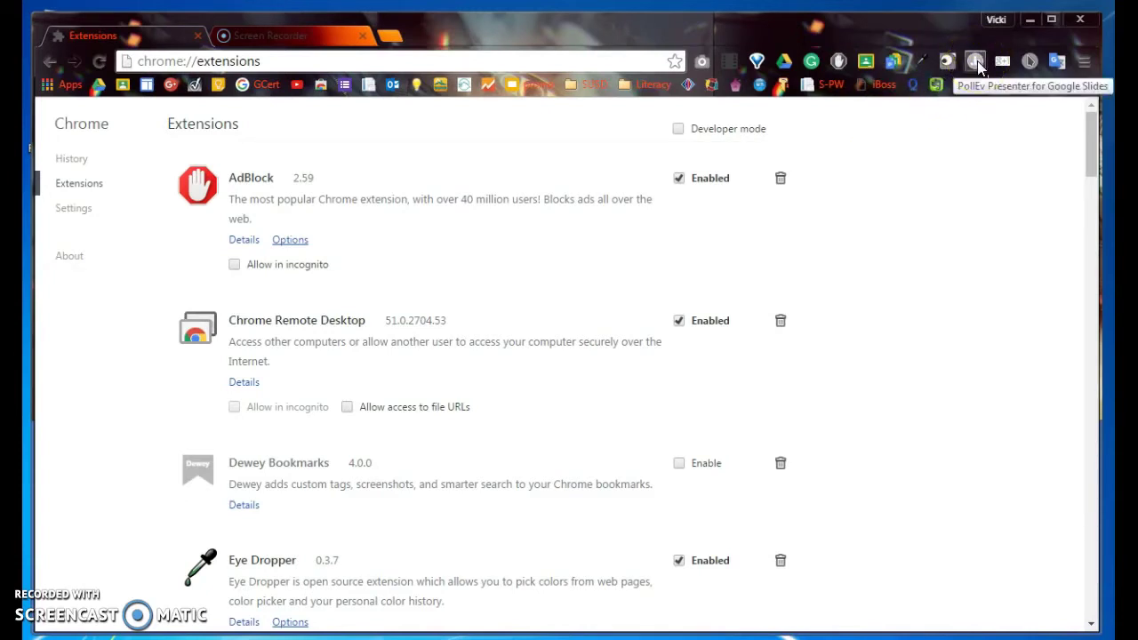
{"action": "left_click", "coordinate": [976, 64]}
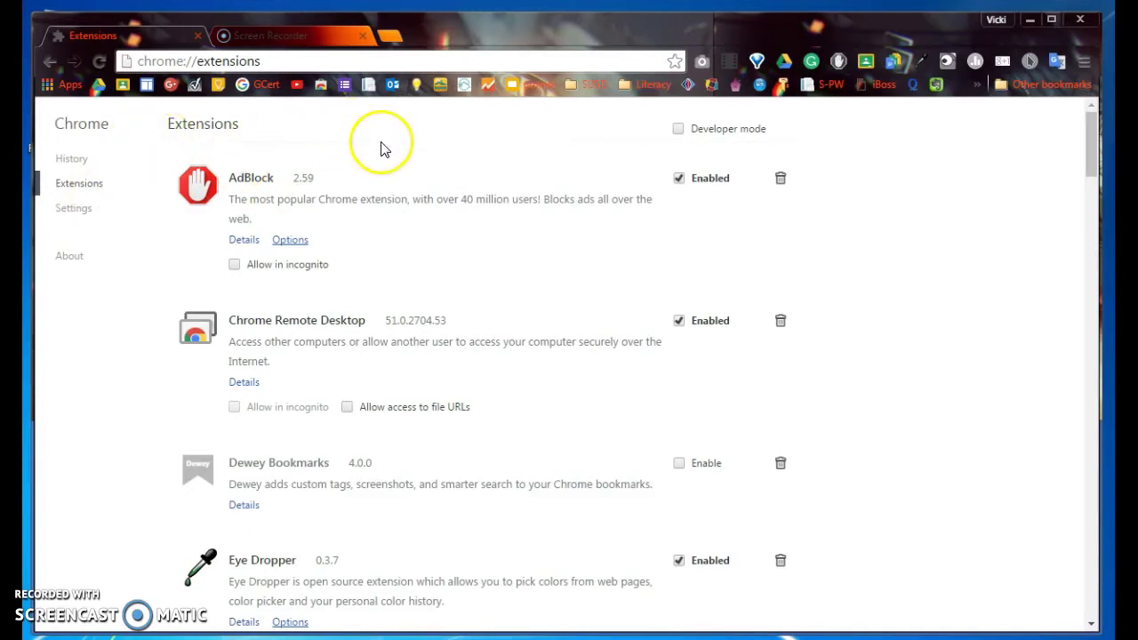
- Return to Settings and cancel the Import bookmarks and settings dialog without importing
{"action": "left_click", "coordinate": [50, 61]}
{"action": "left_click", "coordinate": [51, 62]}
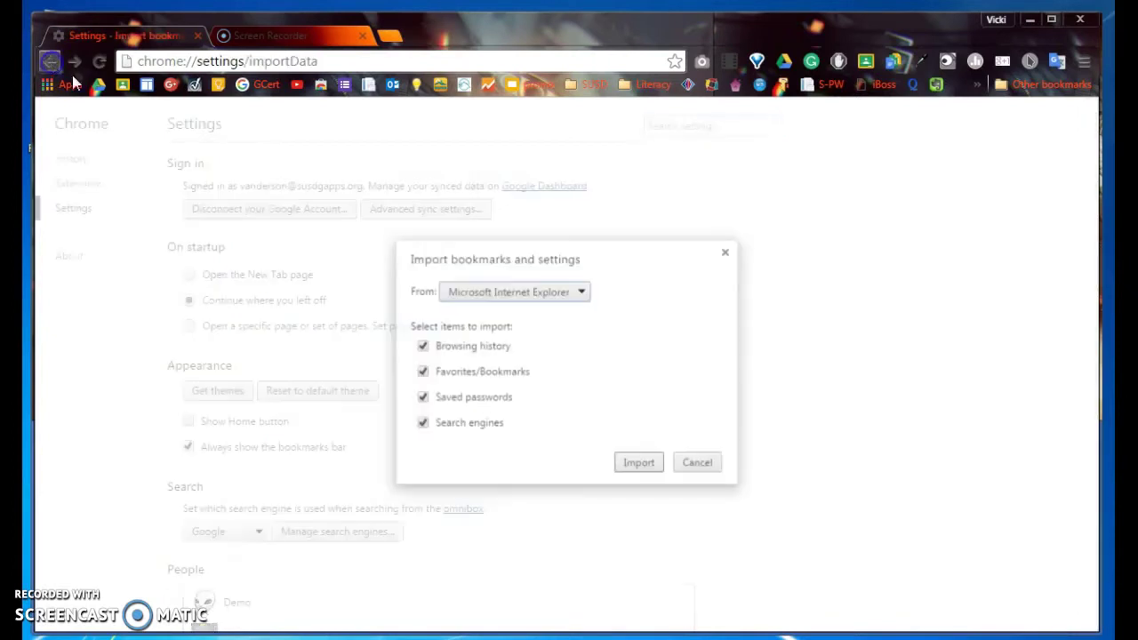
{"action": "left_click", "coordinate": [696, 462]}
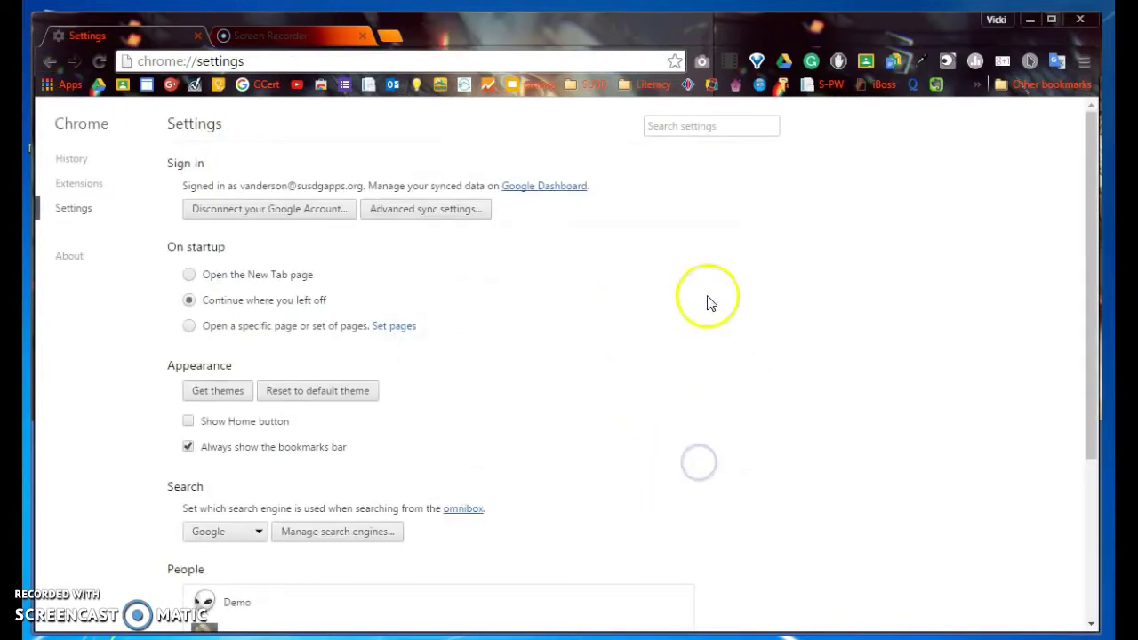
- Open a new tab and look through the Google apps panel before closing it
{"action": "left_click", "coordinate": [392, 35]}
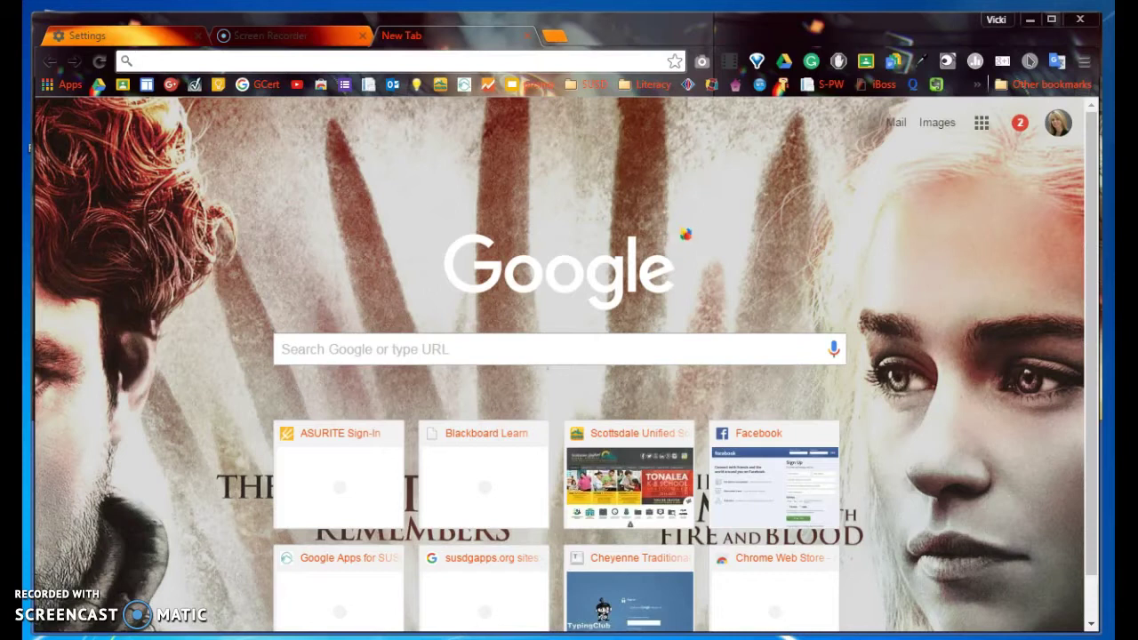
{"action": "left_click", "coordinate": [983, 125]}
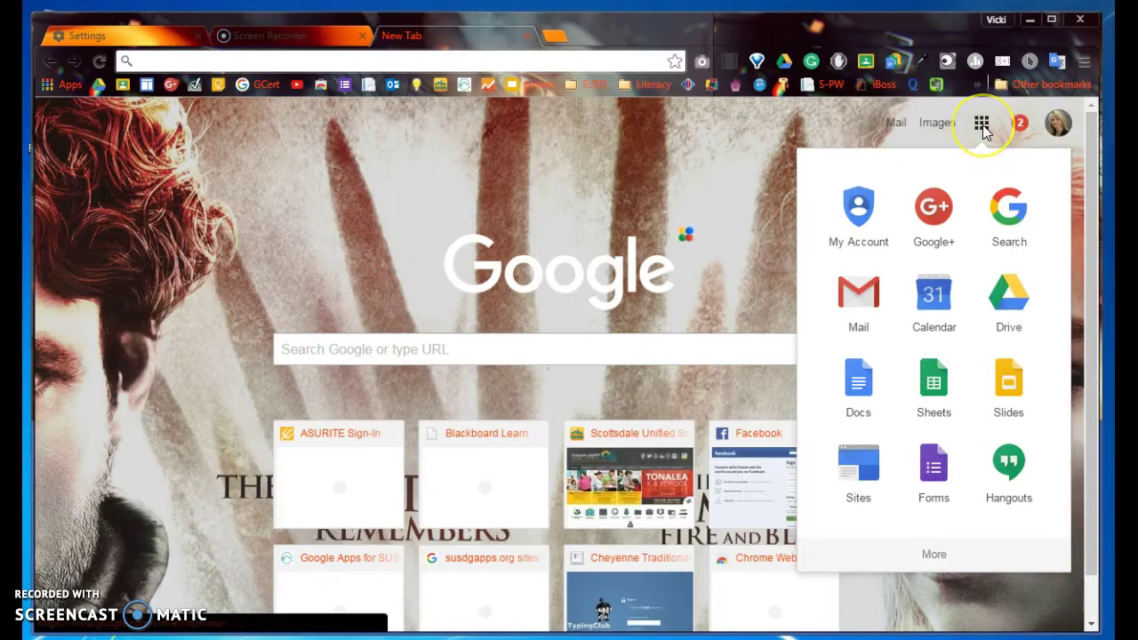
{"action": "left_click", "coordinate": [947, 478]}
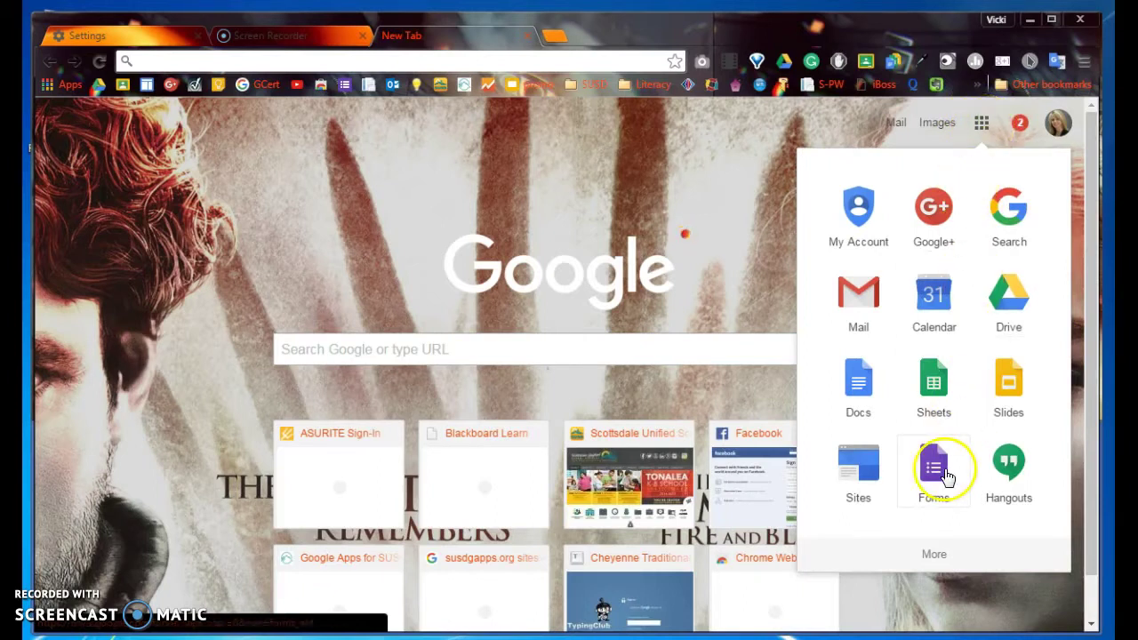
{"action": "scroll", "coordinate": [947, 477], "scroll_direction": "down", "scroll_amount": 5}
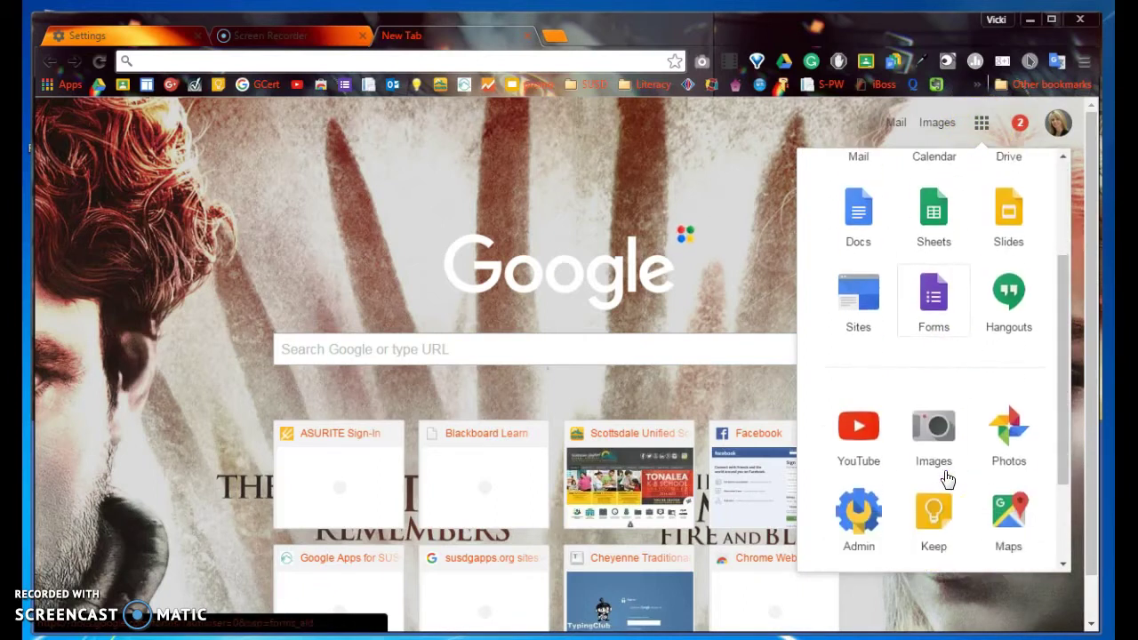
{"action": "scroll", "coordinate": [944, 474], "scroll_direction": "up", "scroll_amount": 5}
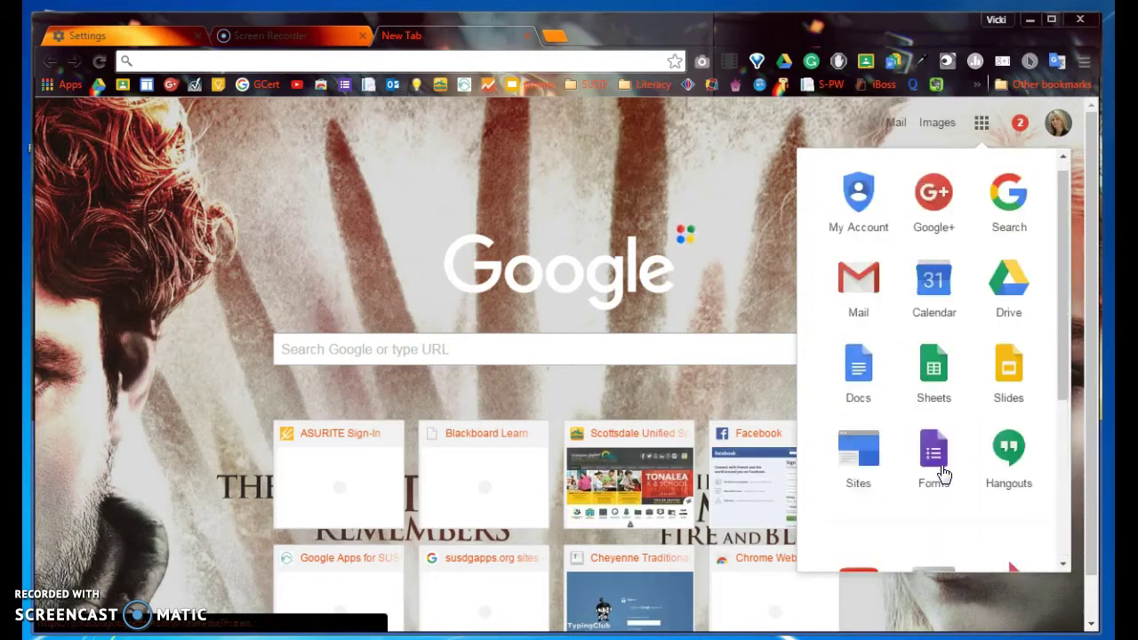
{"action": "left_click", "coordinate": [182, 273]}
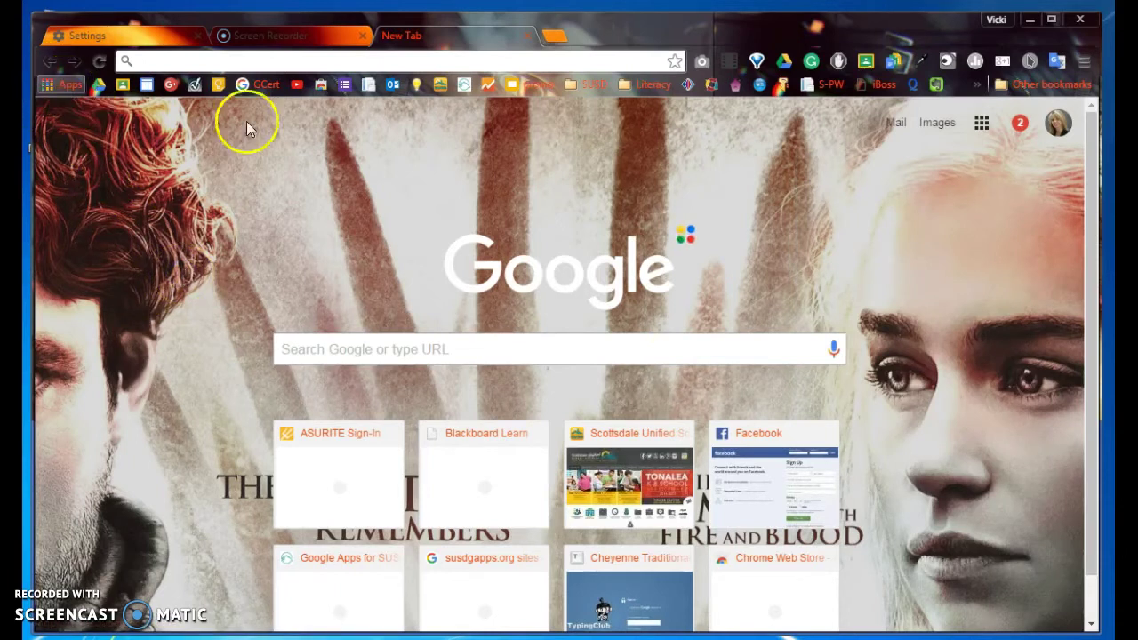
- View the Chrome menu's Bookmarks submenu, dismiss it, and go to the Apps page
{"action": "left_click", "coordinate": [1085, 62]}
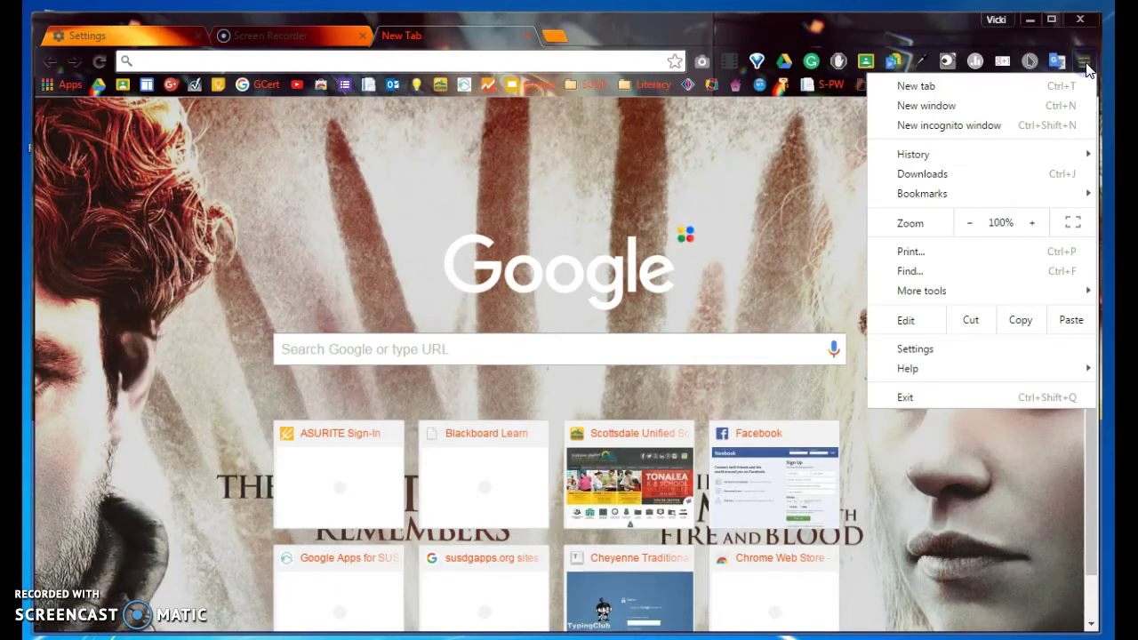
{"action": "mouse_move", "coordinate": [939, 190]}
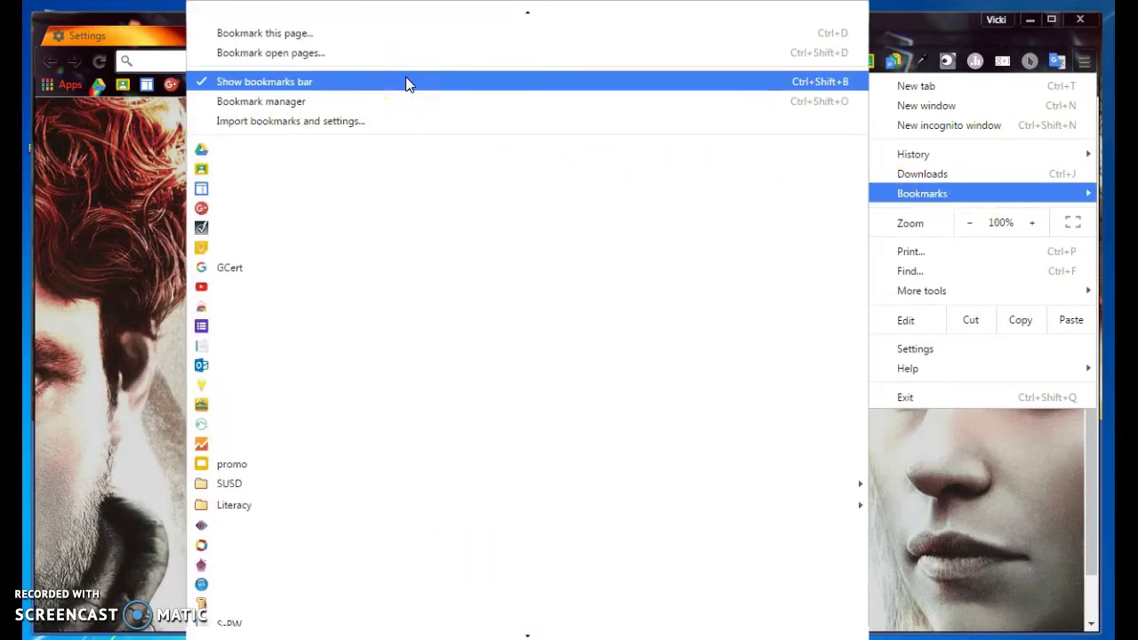
{"action": "left_click", "coordinate": [70, 190]}
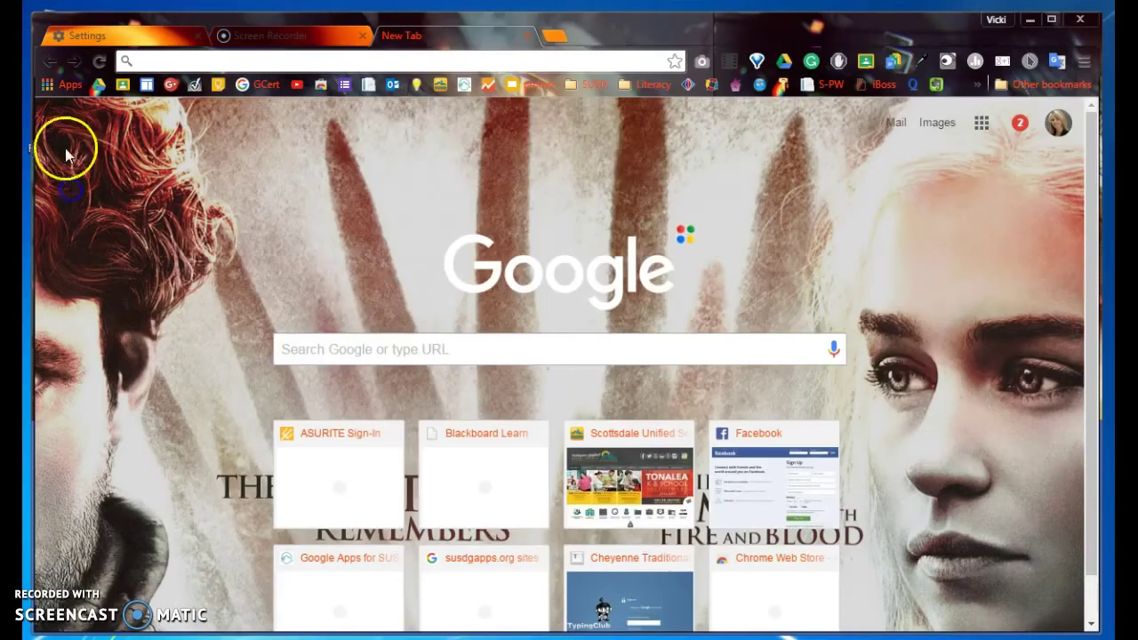
{"action": "left_click", "coordinate": [71, 86]}
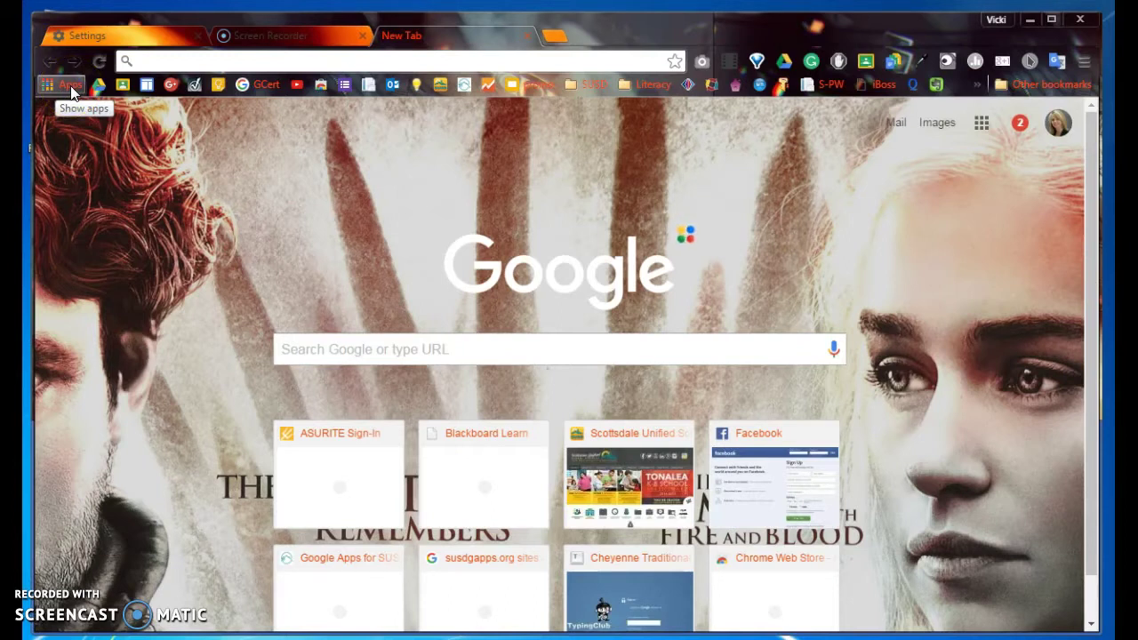
- Page through the three pages of installed Chrome apps, then return to the first page
{"action": "left_click", "coordinate": [70, 86]}
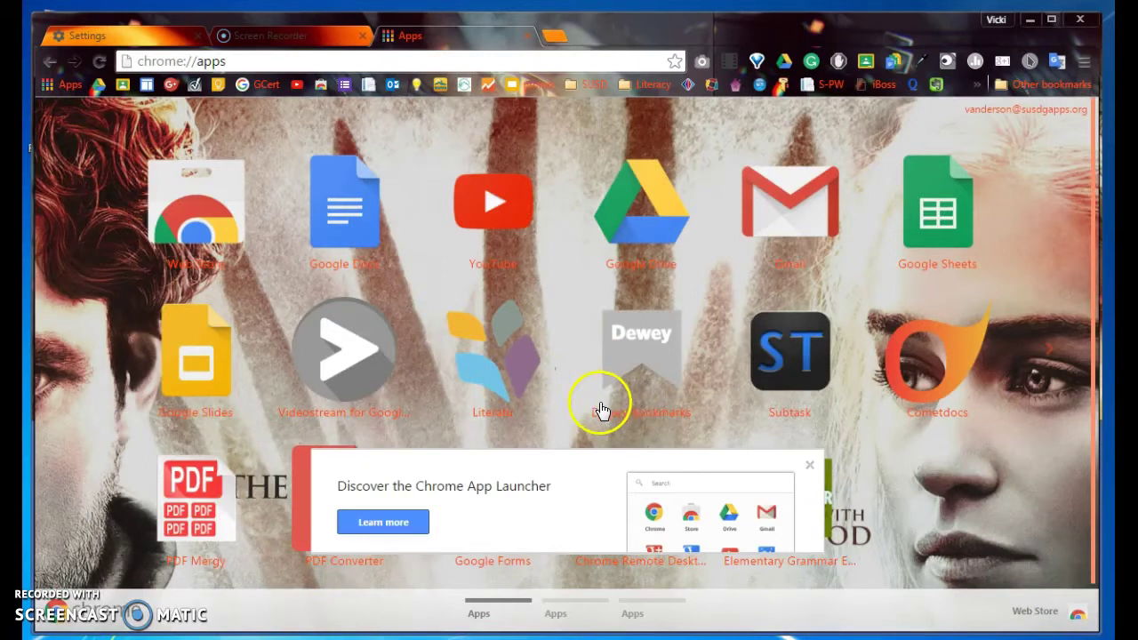
{"action": "left_click", "coordinate": [576, 604]}
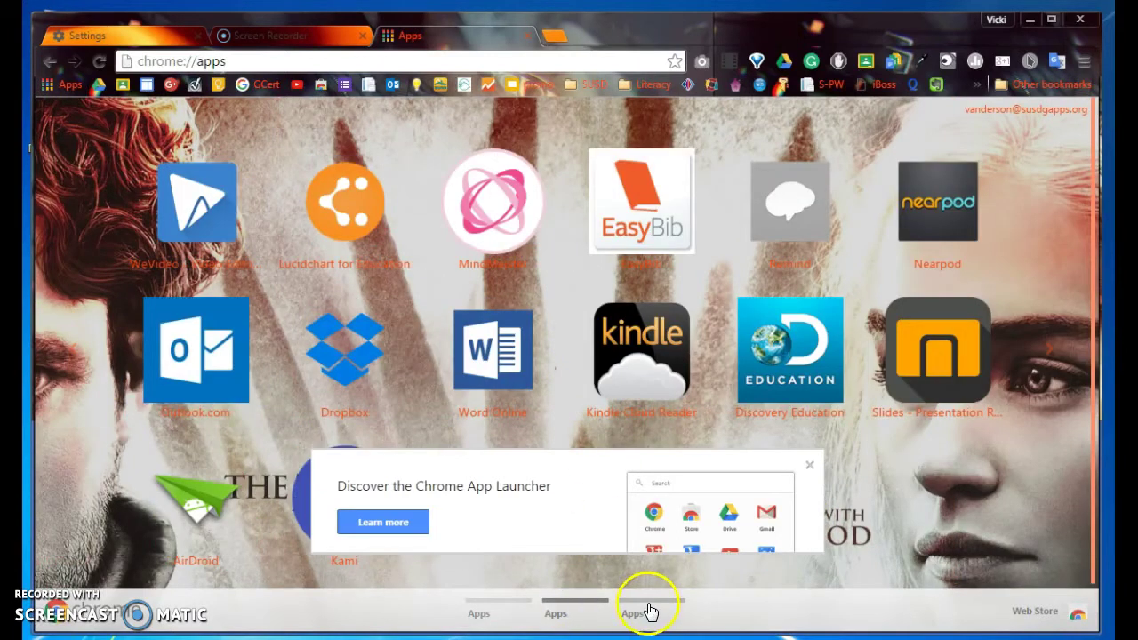
{"action": "left_click", "coordinate": [647, 605]}
{"action": "left_click", "coordinate": [496, 603]}
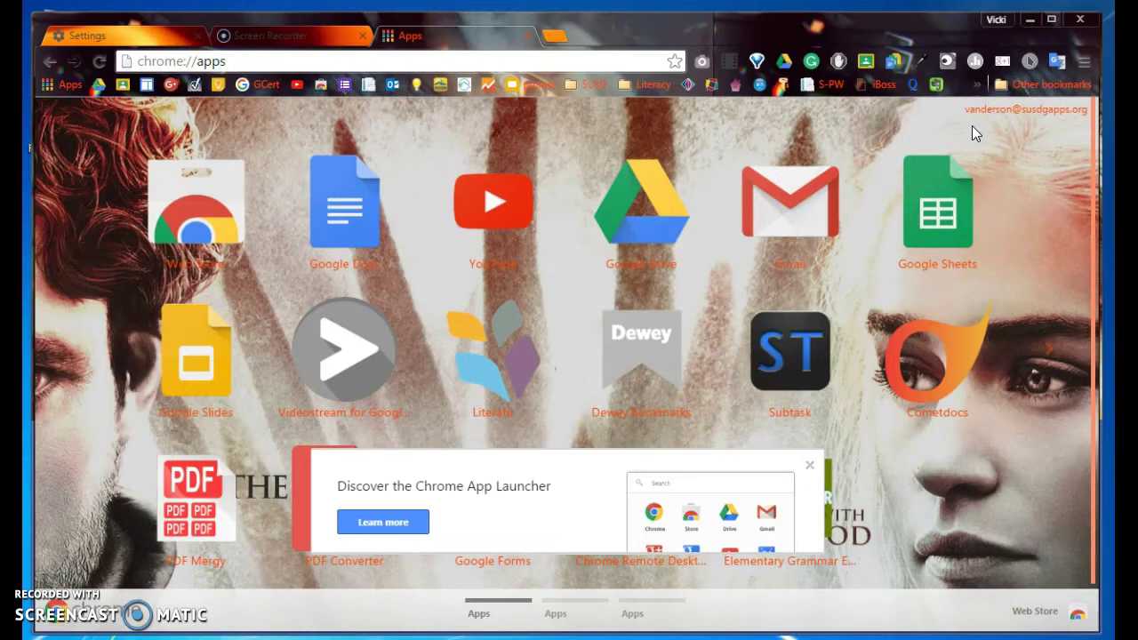
{"action": "left_click", "coordinate": [956, 113]}
{"action": "left_click", "coordinate": [1084, 62]}
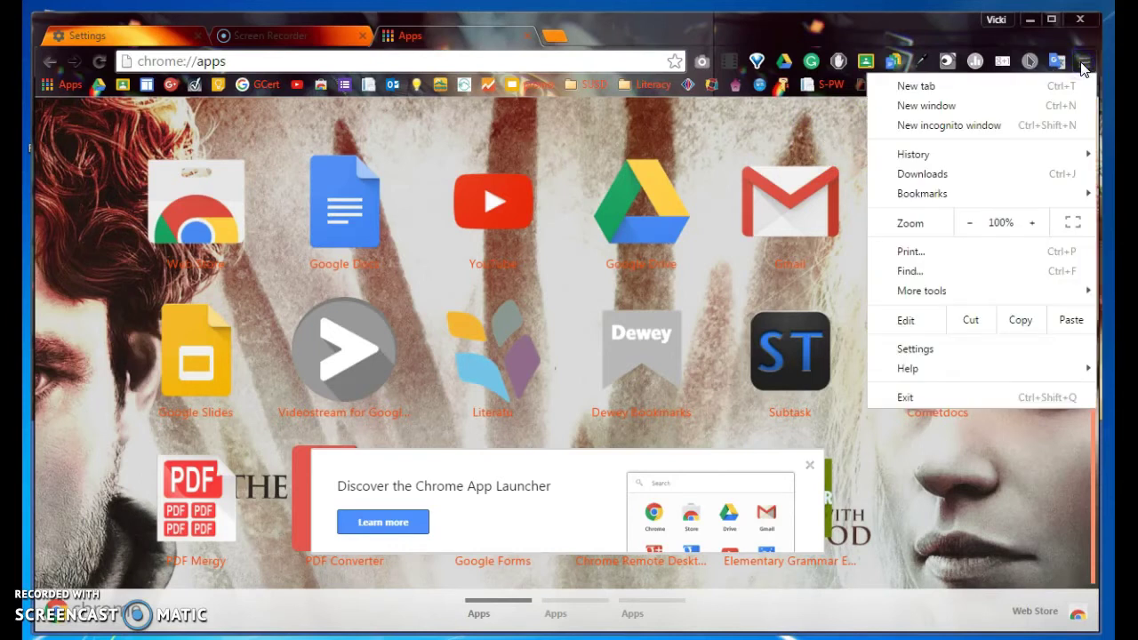
{"action": "mouse_move", "coordinate": [971, 196]}
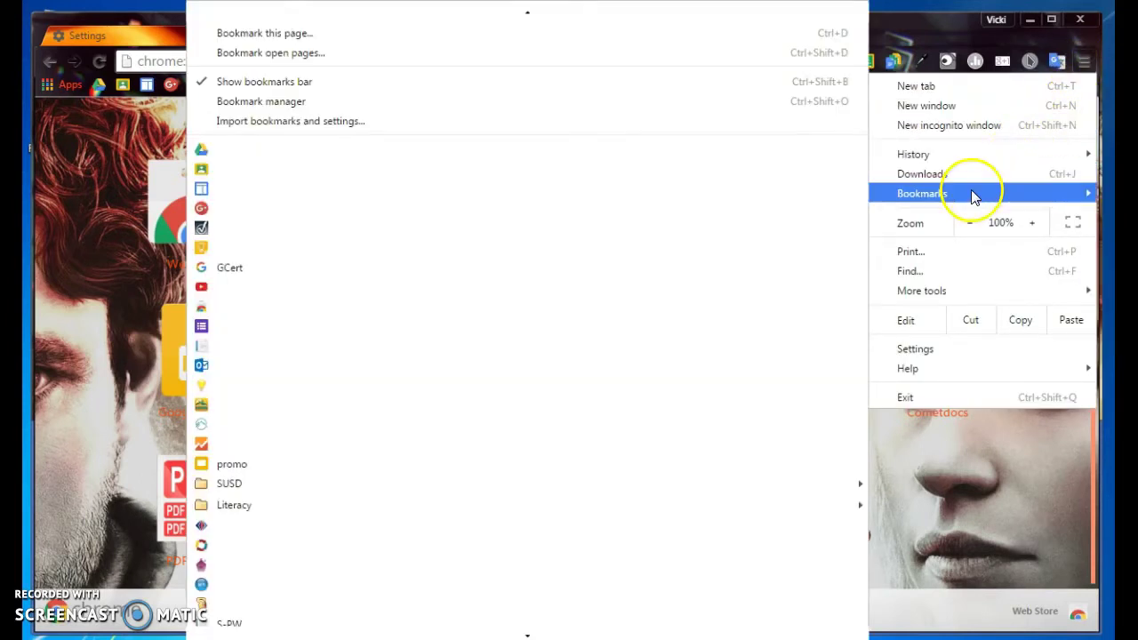
{"action": "left_click", "coordinate": [431, 105]}
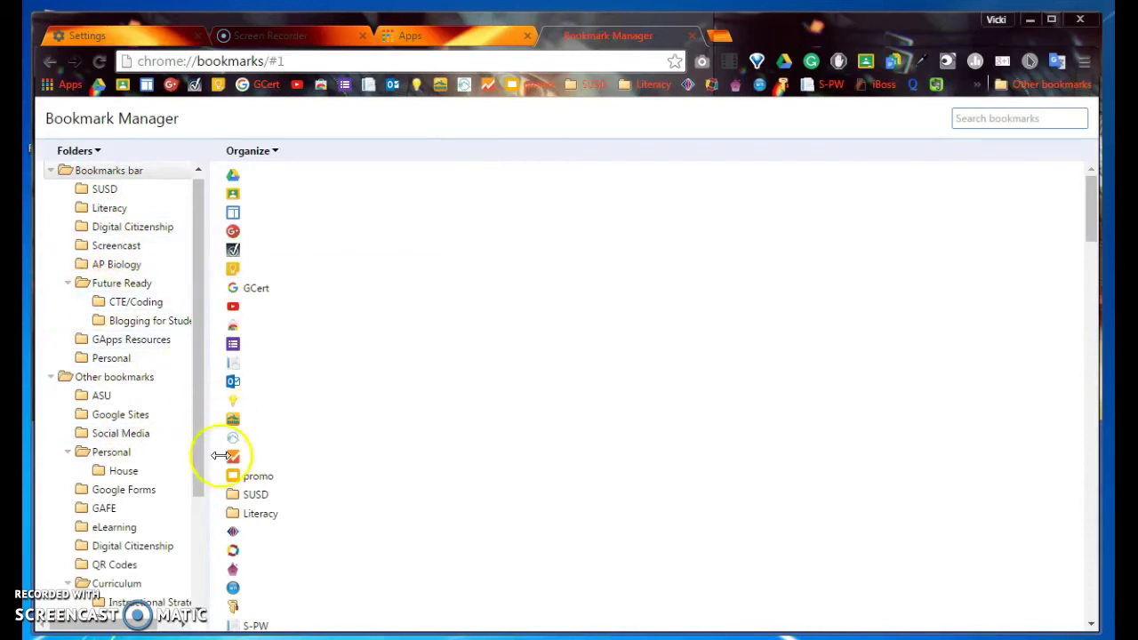
{"action": "scroll", "coordinate": [387, 433], "scroll_direction": "down", "scroll_amount": 5}
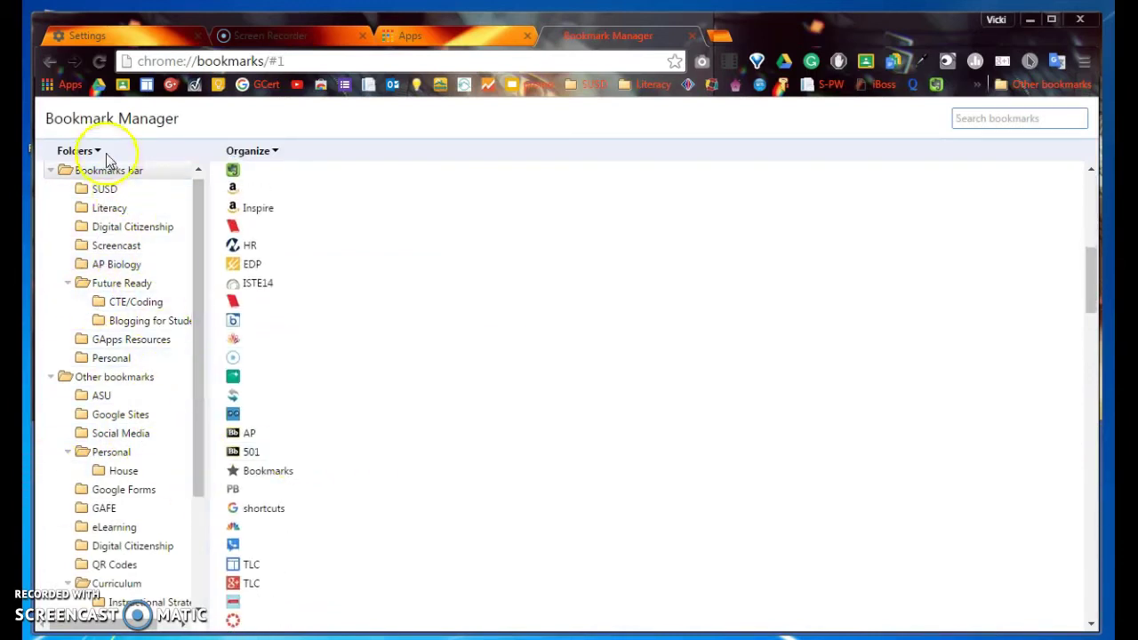
{"action": "scroll", "coordinate": [142, 494], "scroll_direction": "up", "scroll_amount": 1}
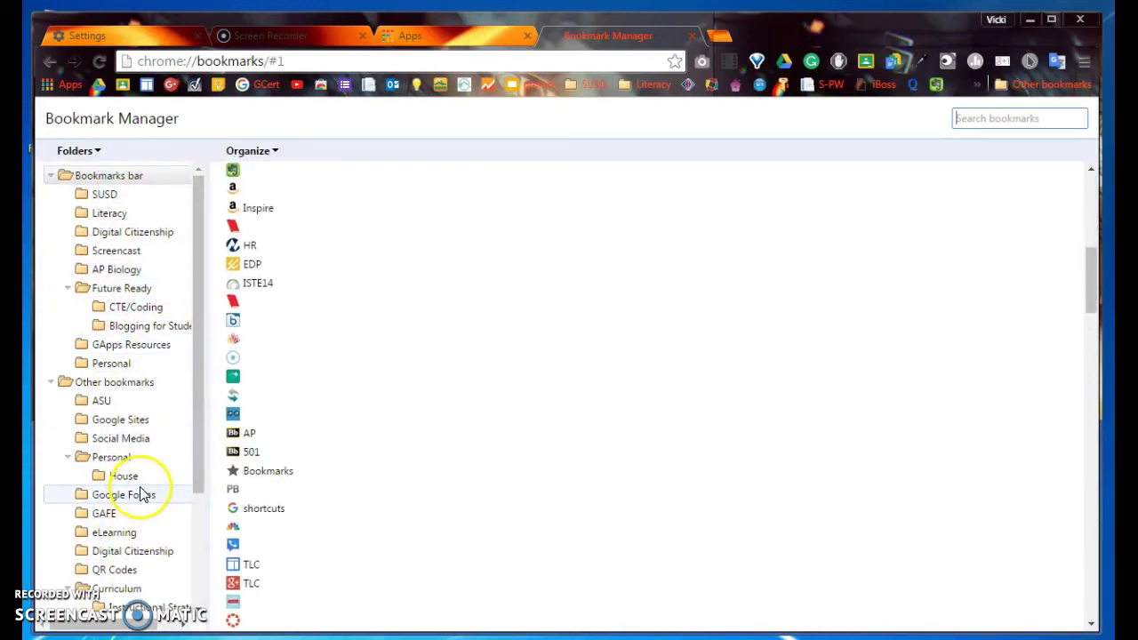
{"action": "scroll", "coordinate": [142, 494], "scroll_direction": "down", "scroll_amount": 2}
{"action": "scroll", "coordinate": [534, 507], "scroll_direction": "down", "scroll_amount": 2}
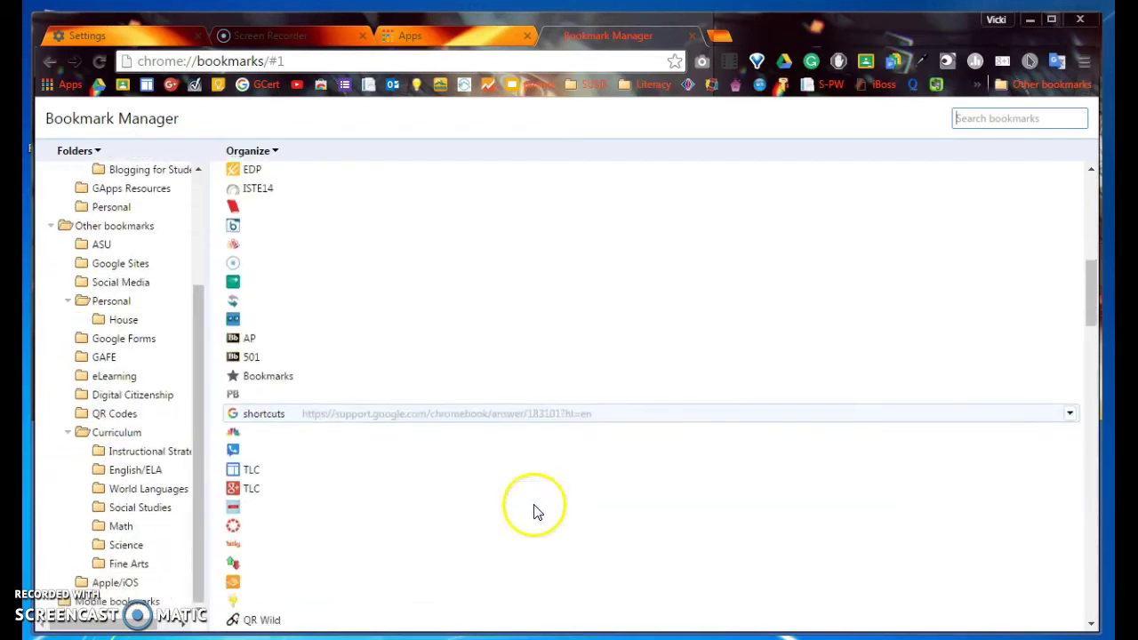
{"action": "scroll", "coordinate": [477, 374], "scroll_direction": "up", "scroll_amount": 5}
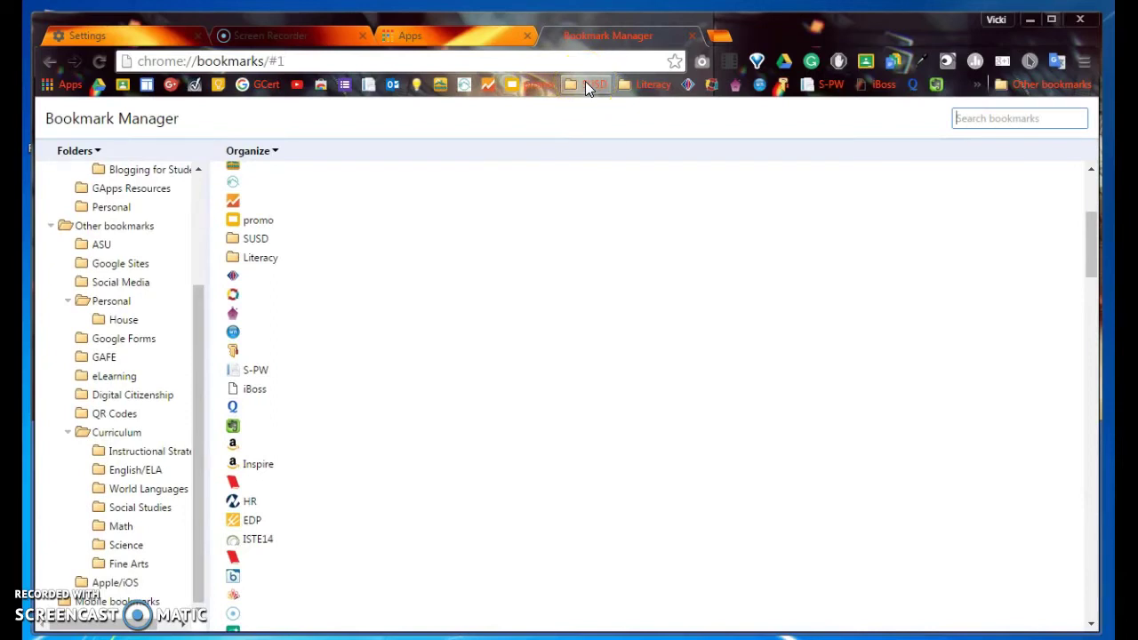
{"action": "left_click", "coordinate": [634, 85]}
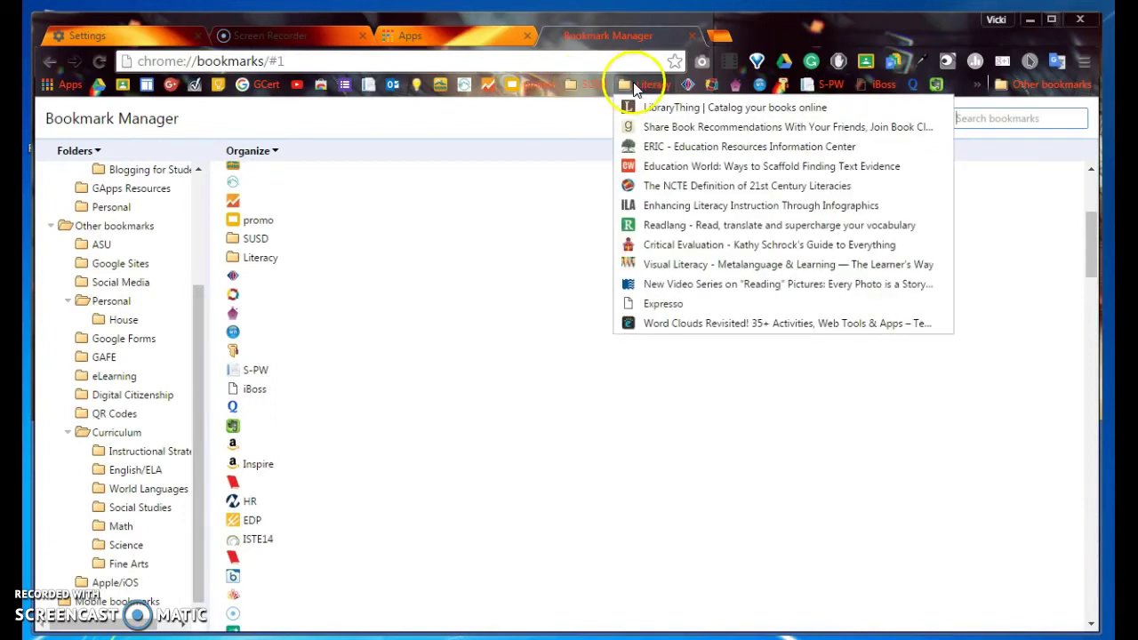
{"action": "left_click", "coordinate": [634, 85]}
{"action": "left_click", "coordinate": [631, 85]}
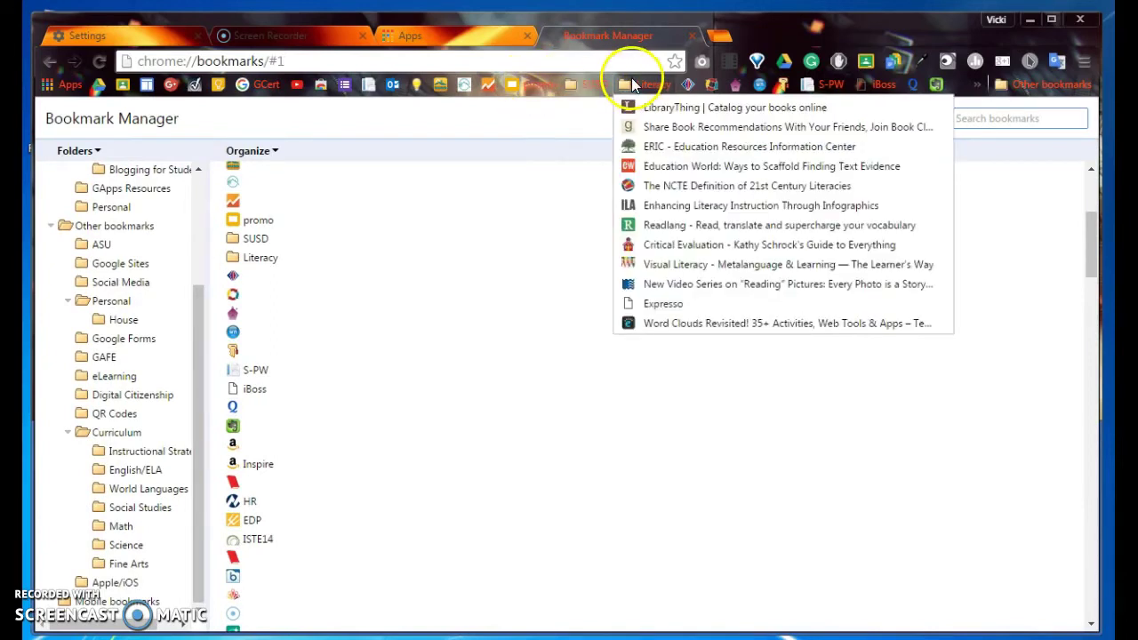
{"action": "left_click", "coordinate": [632, 85]}
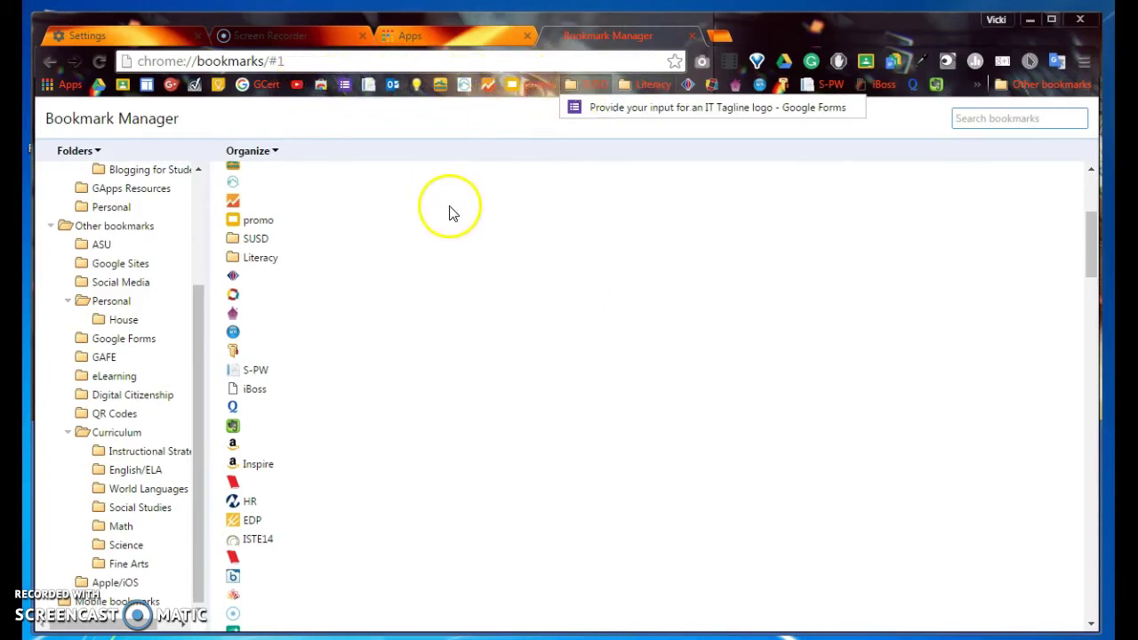
{"action": "left_click", "coordinate": [695, 36]}
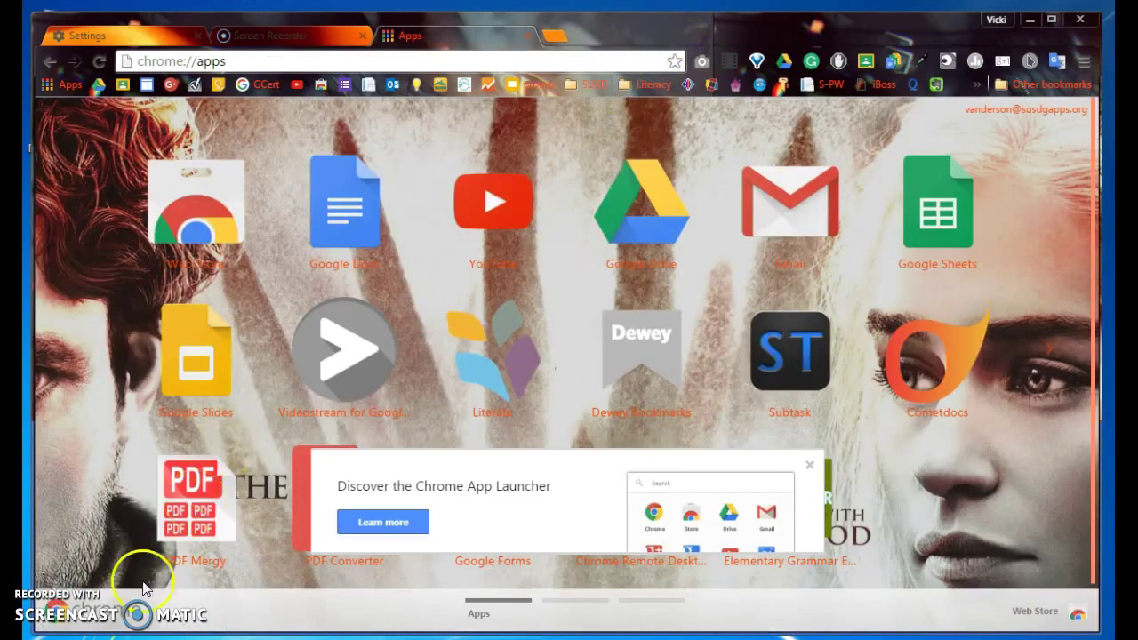